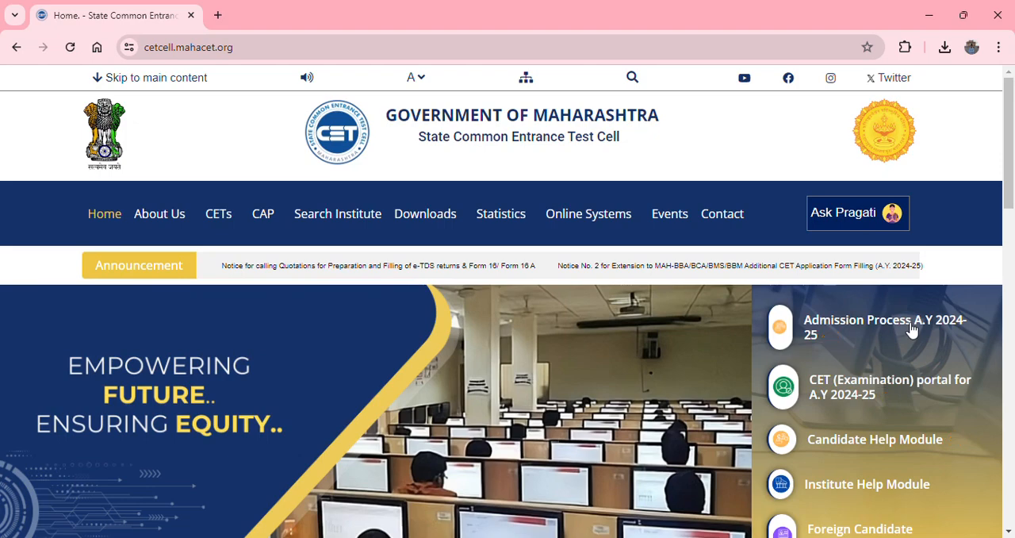
- Open the B.E/ B.Tech undergraduate admission portal under Technical Education for A.Y. 2024-25
{"action": "left_click", "coordinate": [908, 327]}
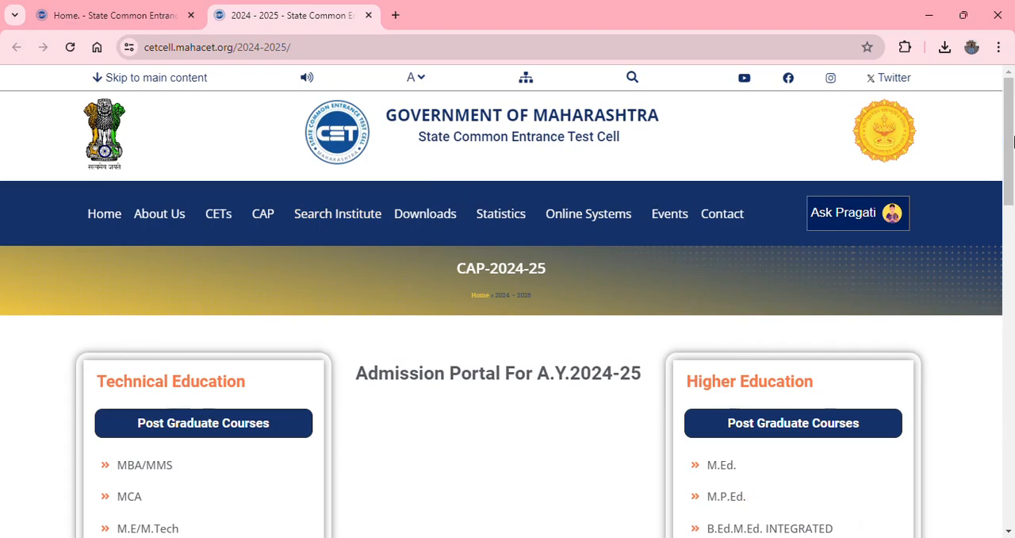
{"action": "scroll", "coordinate": [1013, 141], "scroll_direction": "down", "scroll_amount": 5}
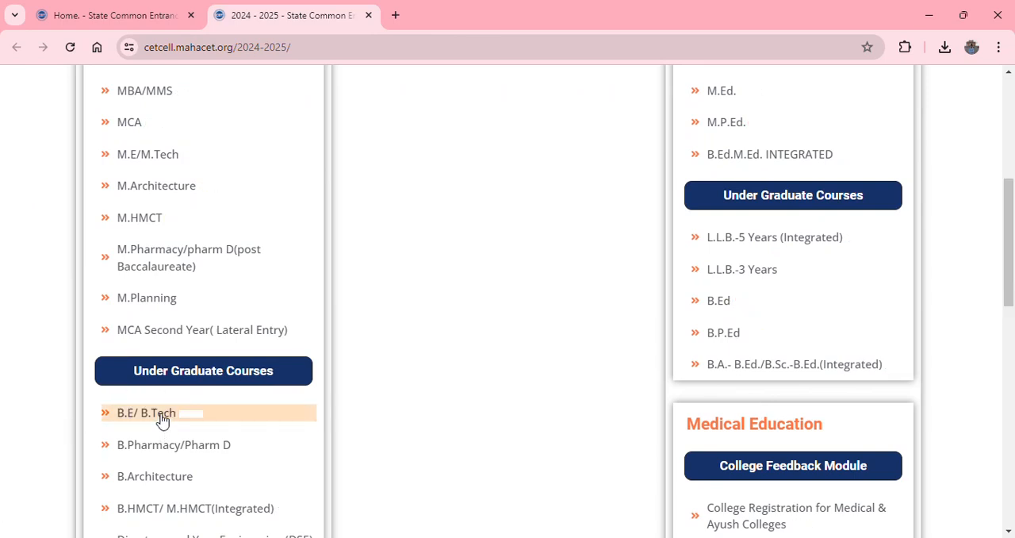
{"action": "left_click", "coordinate": [161, 417]}
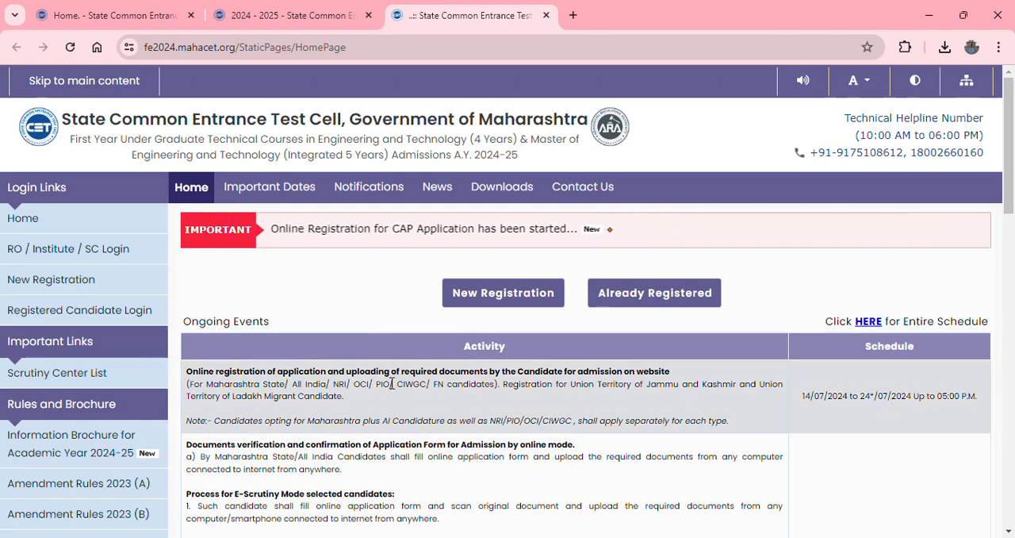
- Read the ongoing events, scrutiny process and notifications on the B.E/ B.Tech admission home page
{"action": "left_click_drag", "start_coordinate": [1013, 122], "coordinate": [1014, 163]}
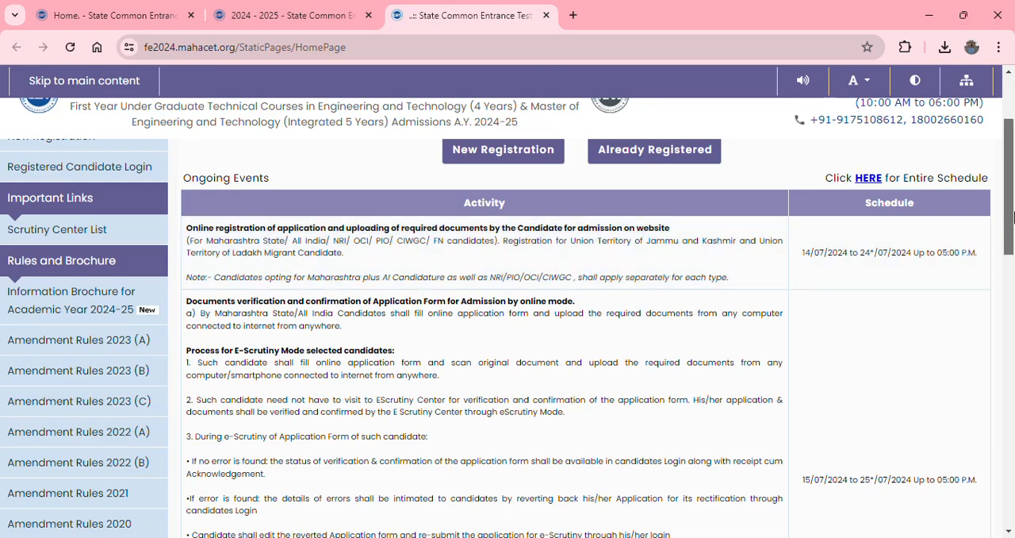
{"action": "scroll", "coordinate": [1013, 234], "scroll_direction": "down", "scroll_amount": 2}
{"action": "left_click_drag", "start_coordinate": [1012, 234], "coordinate": [1013, 250]}
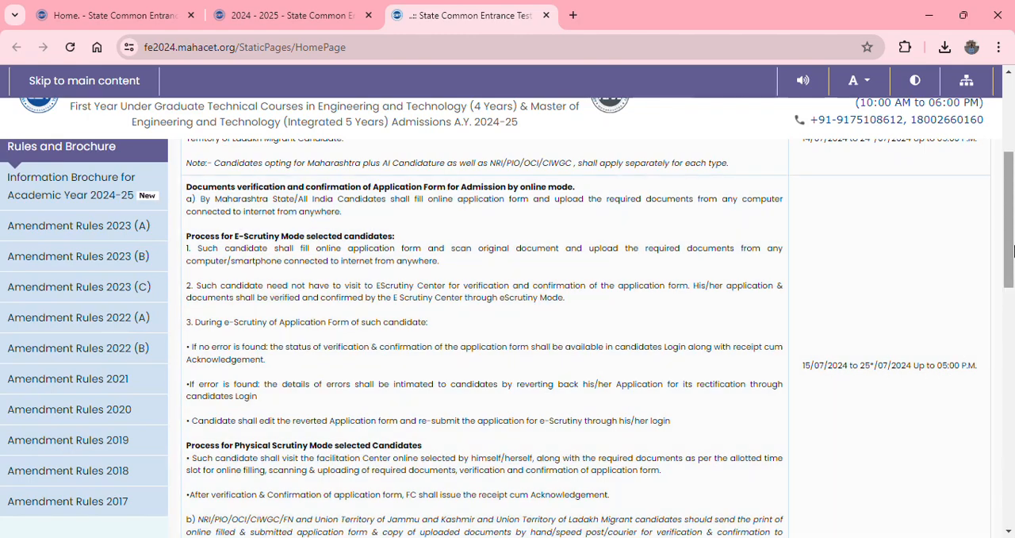
{"action": "left_click_drag", "start_coordinate": [1014, 251], "coordinate": [1013, 355]}
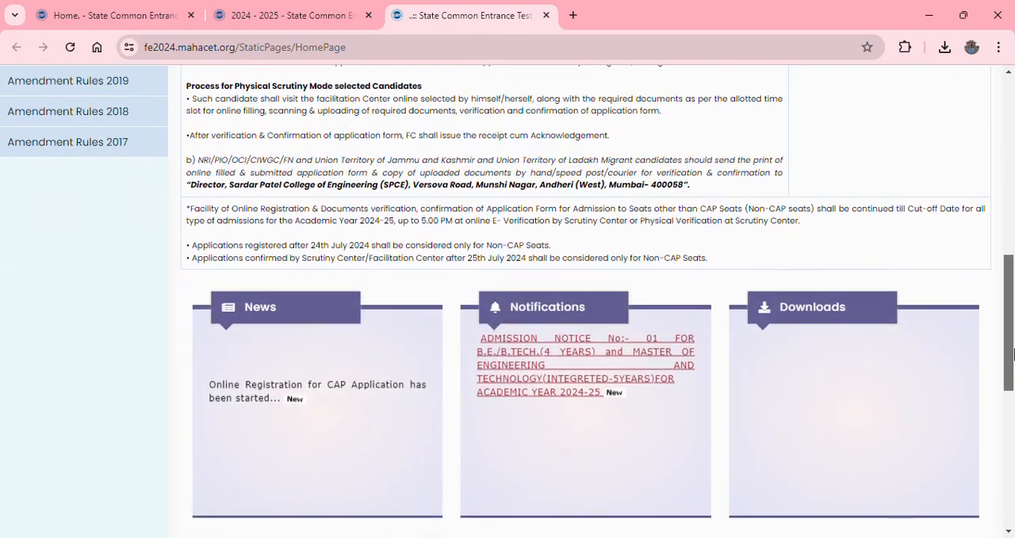
{"action": "scroll", "coordinate": [1013, 354], "scroll_direction": "up", "scroll_amount": 6}
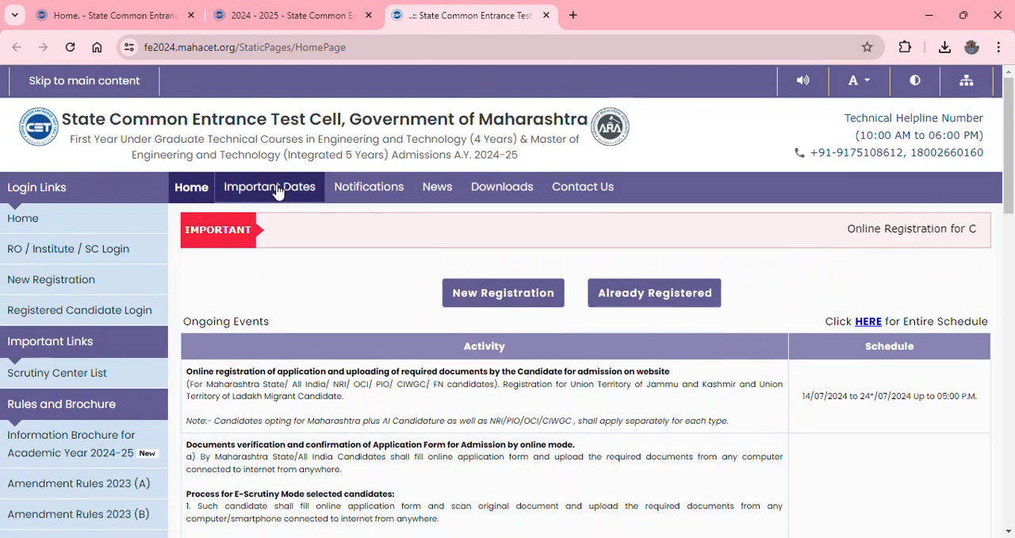
- Open the Important Dates page and examine the schedule for registration, document verification, grievances and merit lists
{"action": "left_click", "coordinate": [277, 190]}
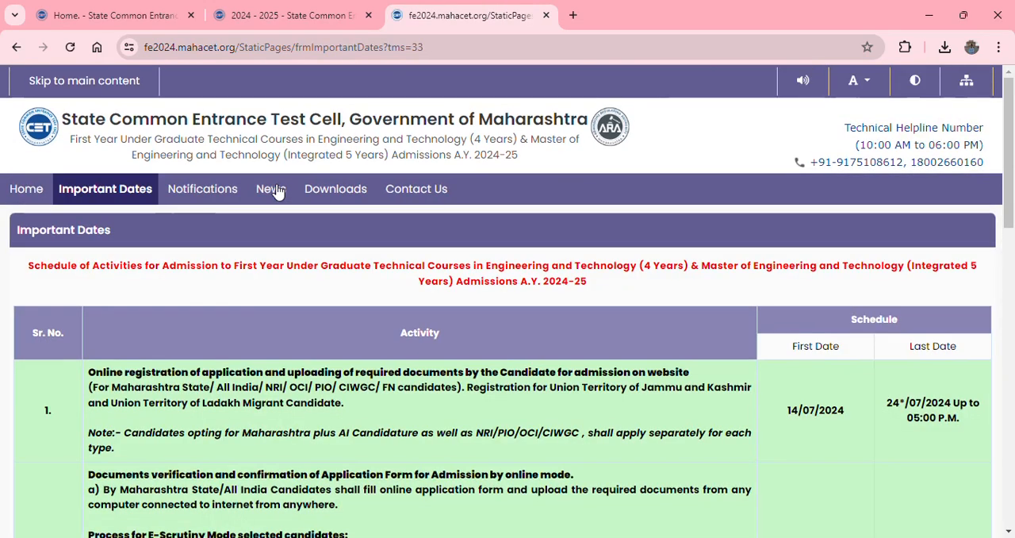
{"action": "left_click_drag", "start_coordinate": [1007, 167], "coordinate": [1007, 402]}
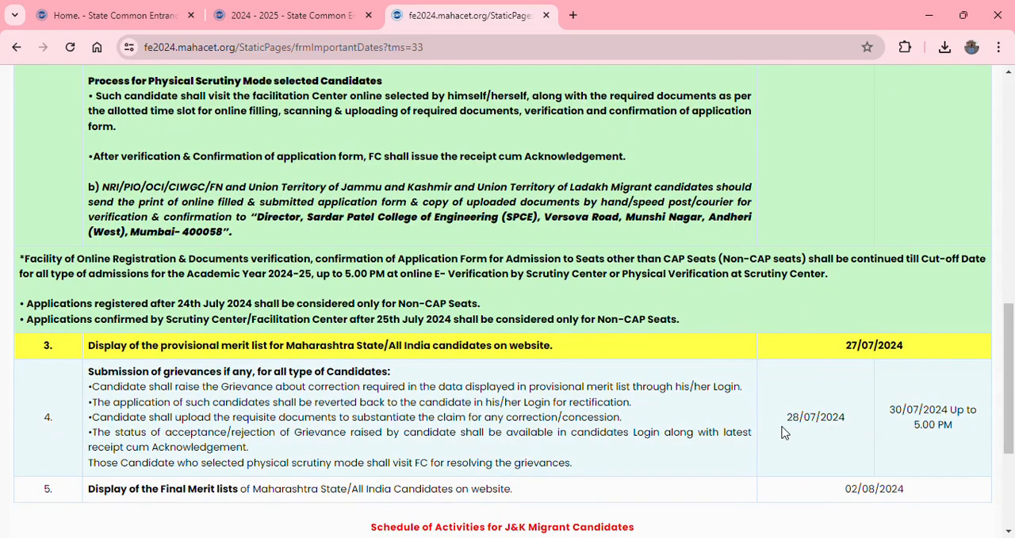
{"action": "scroll", "coordinate": [989, 372], "scroll_direction": "down", "scroll_amount": 2}
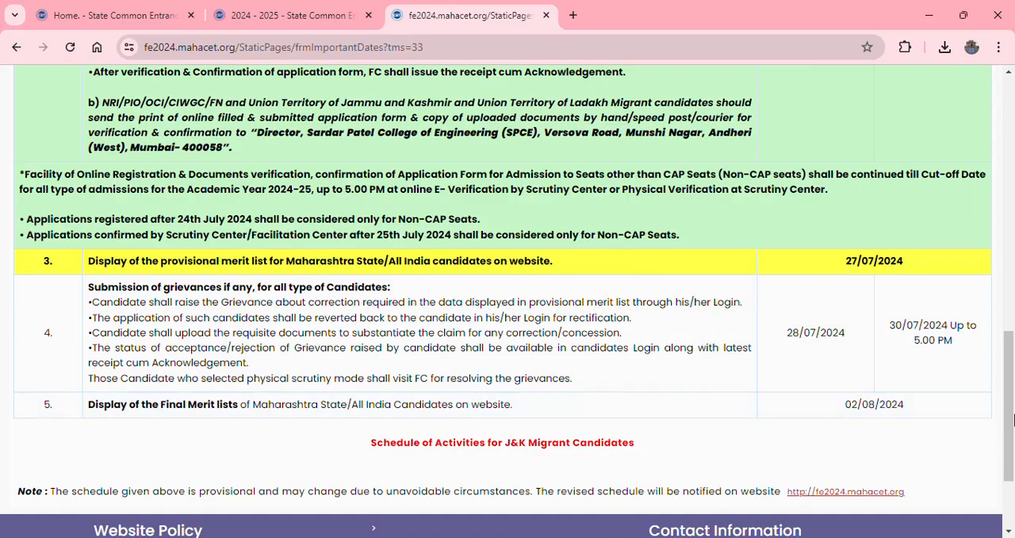
{"action": "left_click_drag", "start_coordinate": [1014, 418], "coordinate": [1014, 223]}
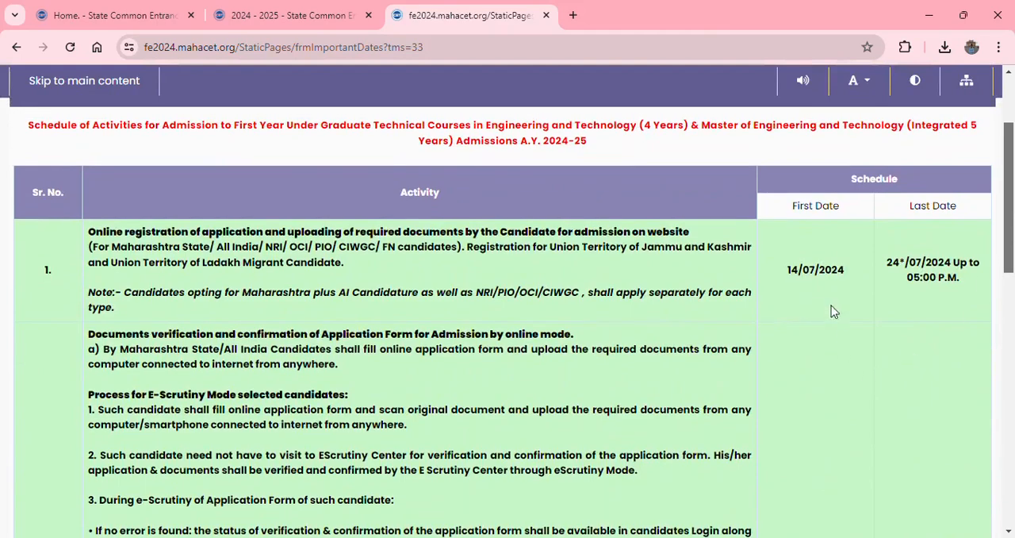
{"action": "left_click_drag", "start_coordinate": [1011, 231], "coordinate": [1012, 163]}
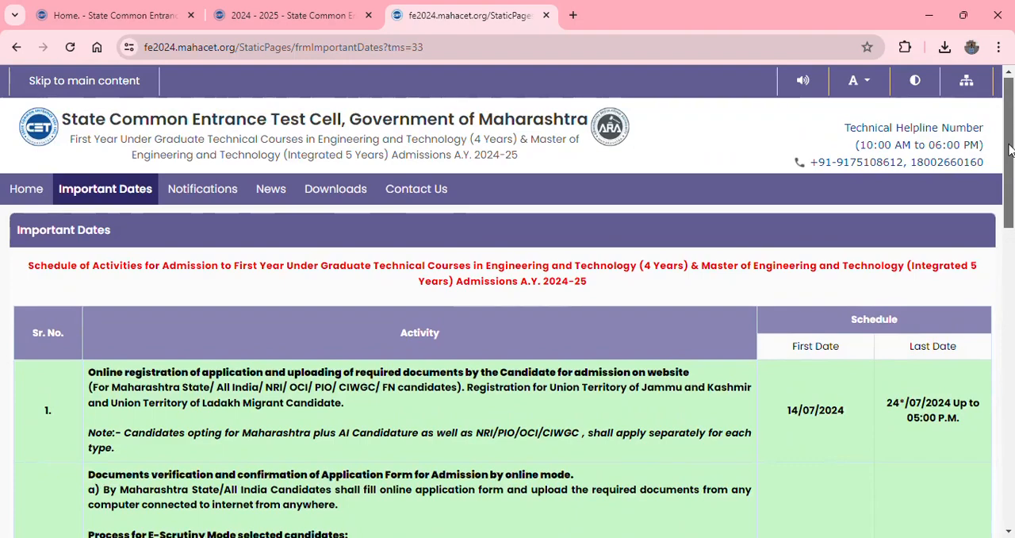
- Start a new registration from the home page and check the candidate's PCM MHT-CET 2024 details
{"action": "left_click", "coordinate": [26, 193]}
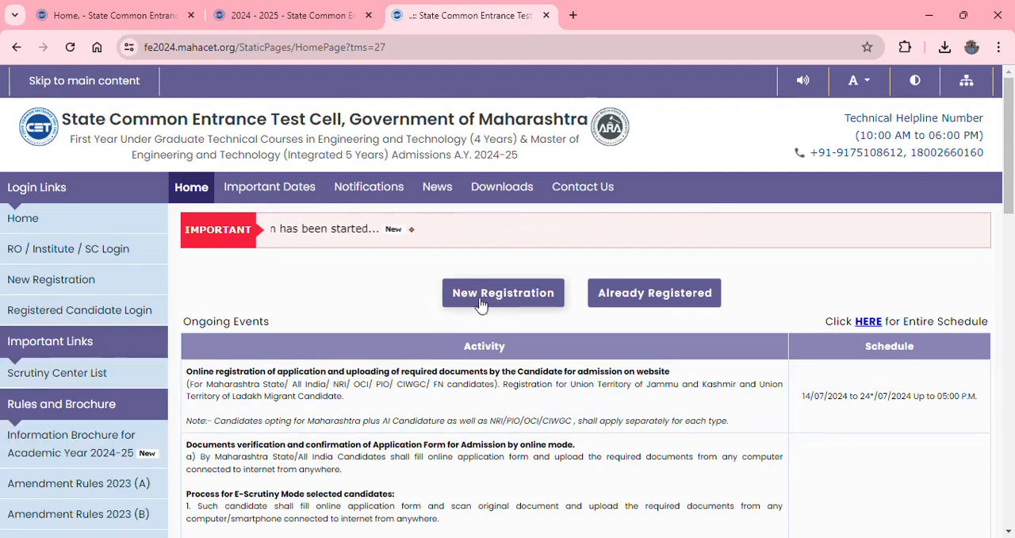
{"action": "left_click", "coordinate": [516, 298]}
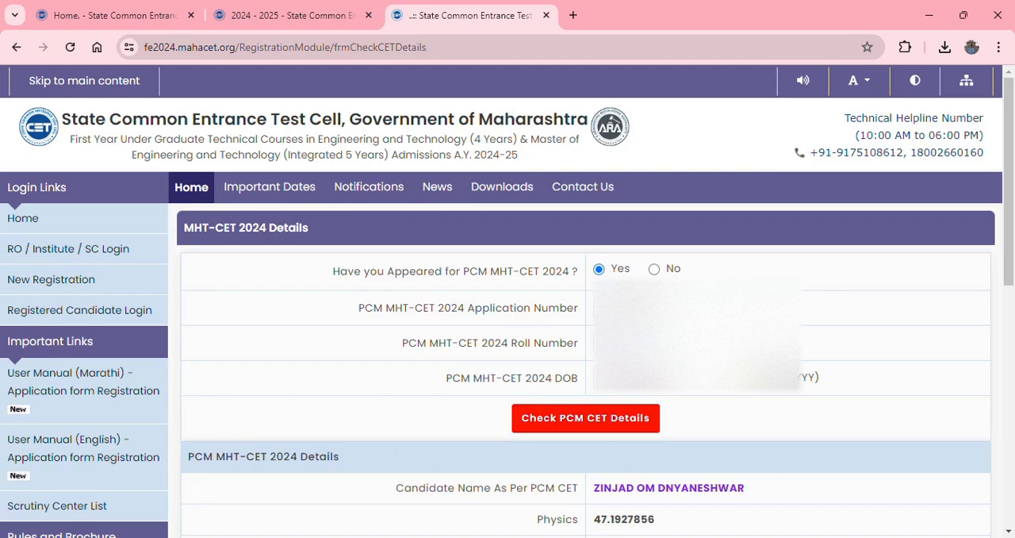
{"action": "left_click_drag", "start_coordinate": [1013, 225], "coordinate": [1013, 318]}
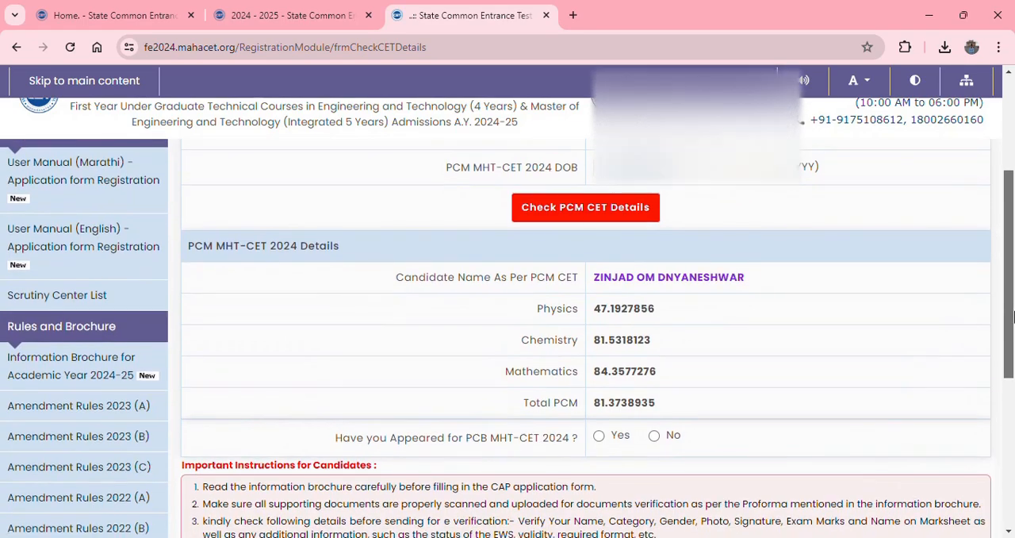
{"action": "left_click", "coordinate": [576, 208]}
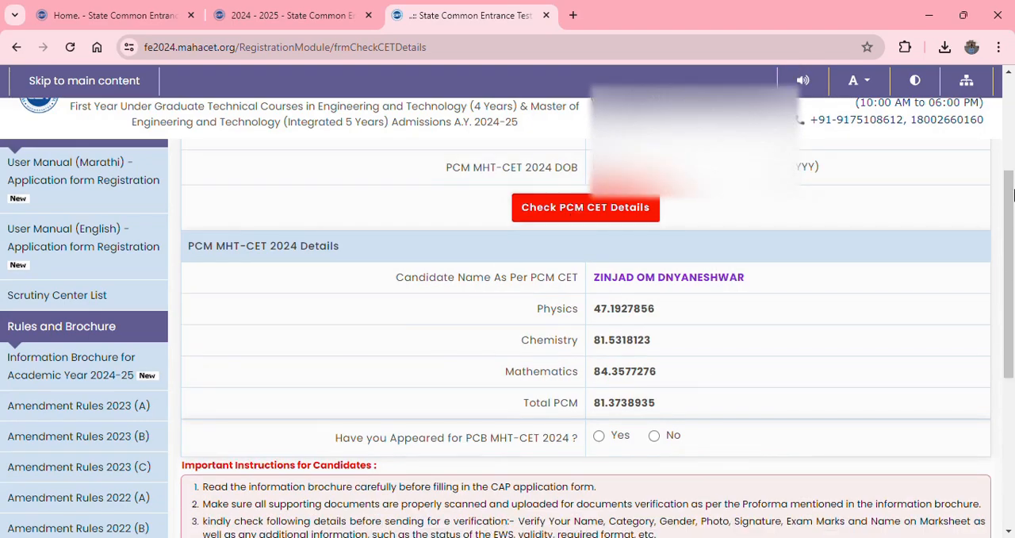
- Answer No to having appeared for PCB MHT-CET 2024, accept the important instructions, and save and proceed
{"action": "left_click_drag", "start_coordinate": [1013, 192], "coordinate": [1012, 254]}
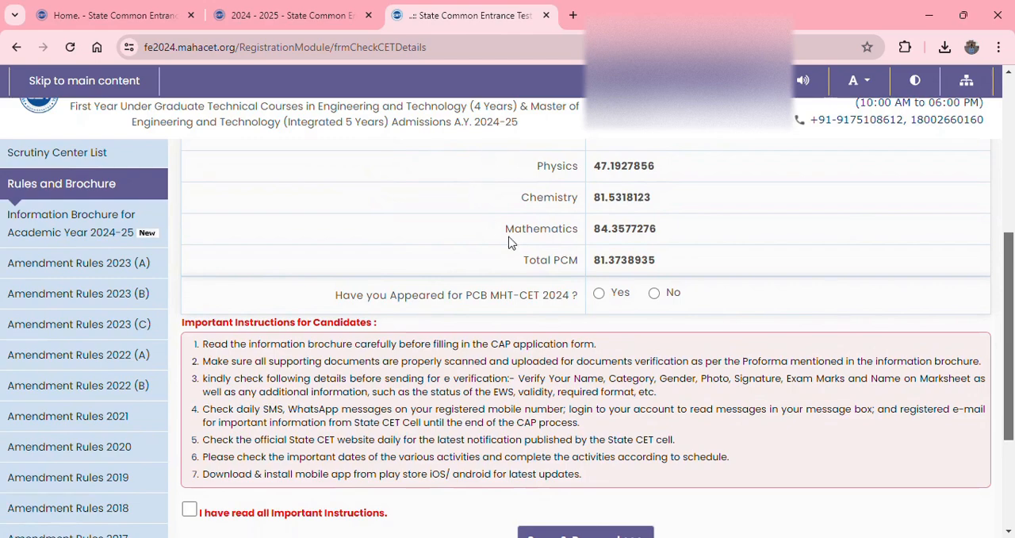
{"action": "left_click_drag", "start_coordinate": [1014, 297], "coordinate": [1014, 356]}
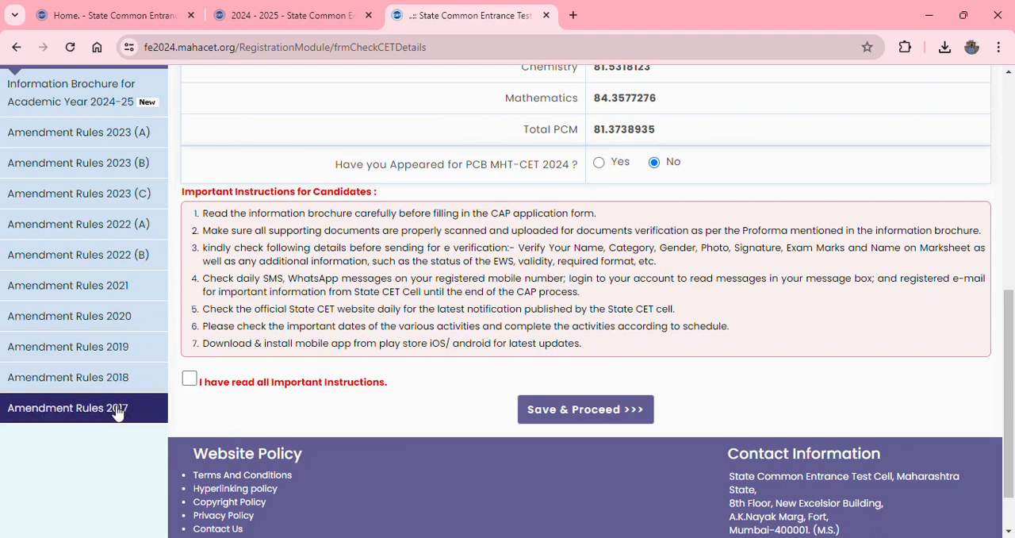
{"action": "left_click", "coordinate": [189, 378]}
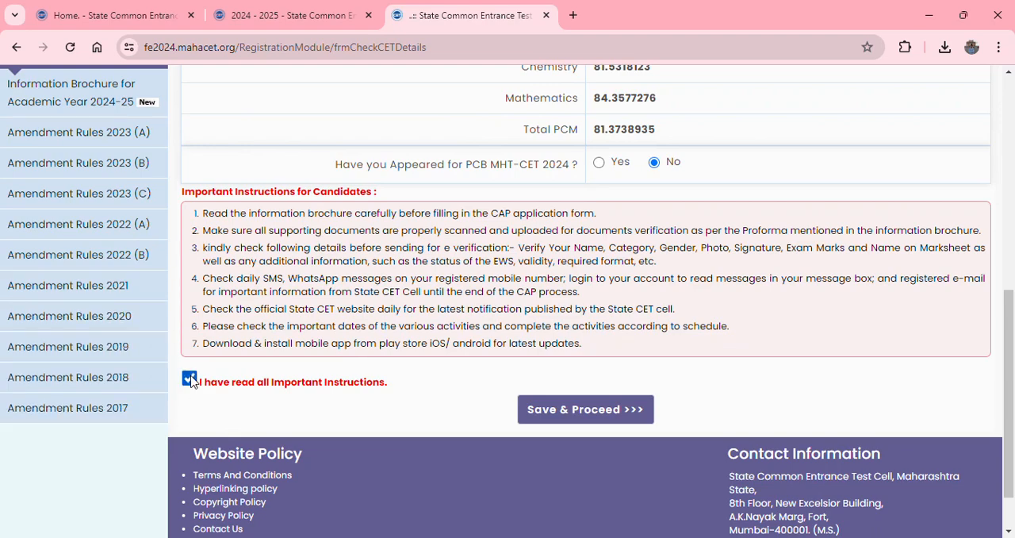
{"action": "scroll", "coordinate": [238, 333], "scroll_direction": "down", "scroll_amount": 1}
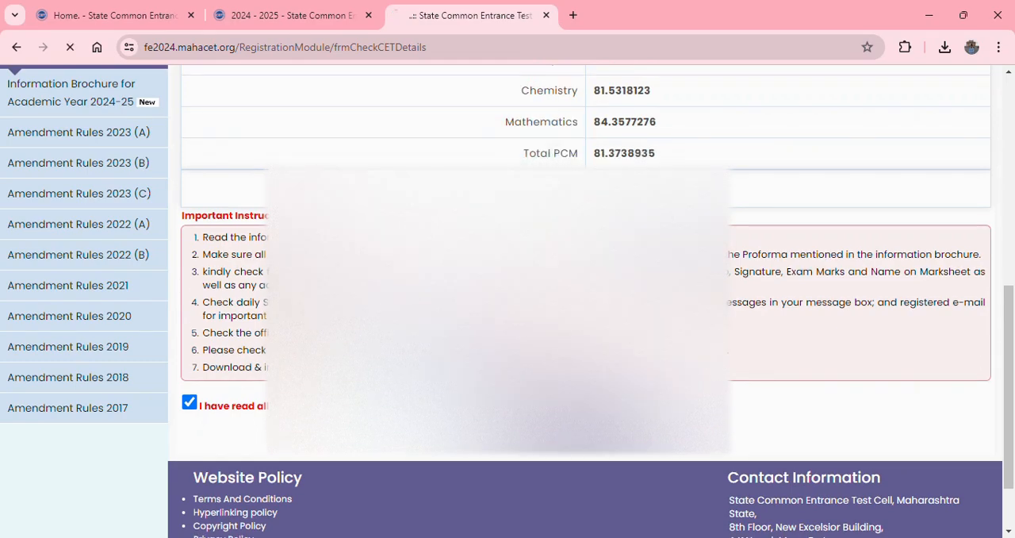
{"action": "left_click", "coordinate": [576, 420]}
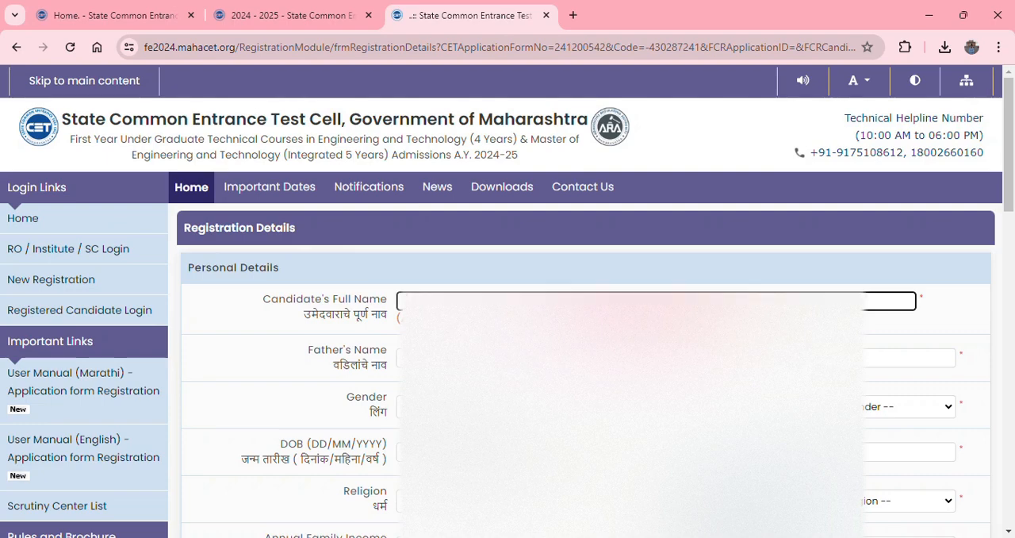
- Examine the religion, region, annual family income, mother tongue and nationality fields in the personal details
{"action": "mouse_move", "coordinate": [1009, 153]}
{"action": "left_mouse_down"}
{"action": "mouse_move", "coordinate": [1007, 186]}
{"action": "mouse_move", "coordinate": [1005, 159]}
{"action": "left_mouse_up"}
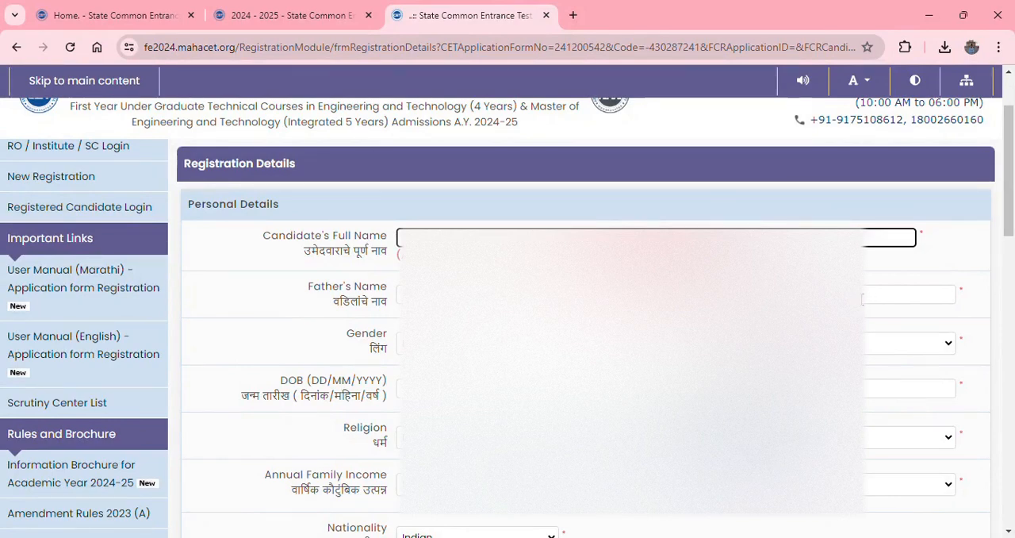
{"action": "left_click_drag", "start_coordinate": [1008, 202], "coordinate": [1013, 232]}
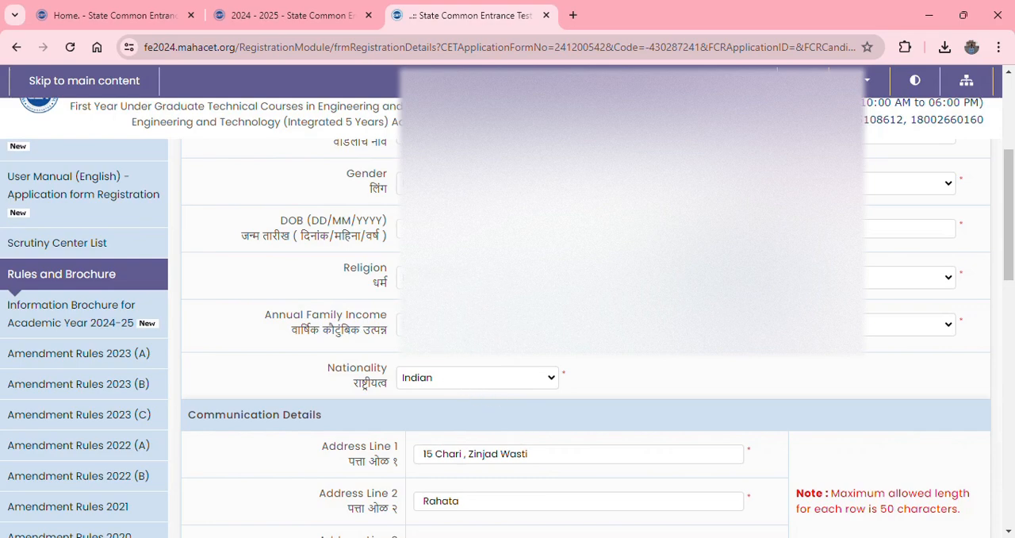
{"action": "left_click", "coordinate": [479, 277]}
{"action": "left_click", "coordinate": [632, 301]}
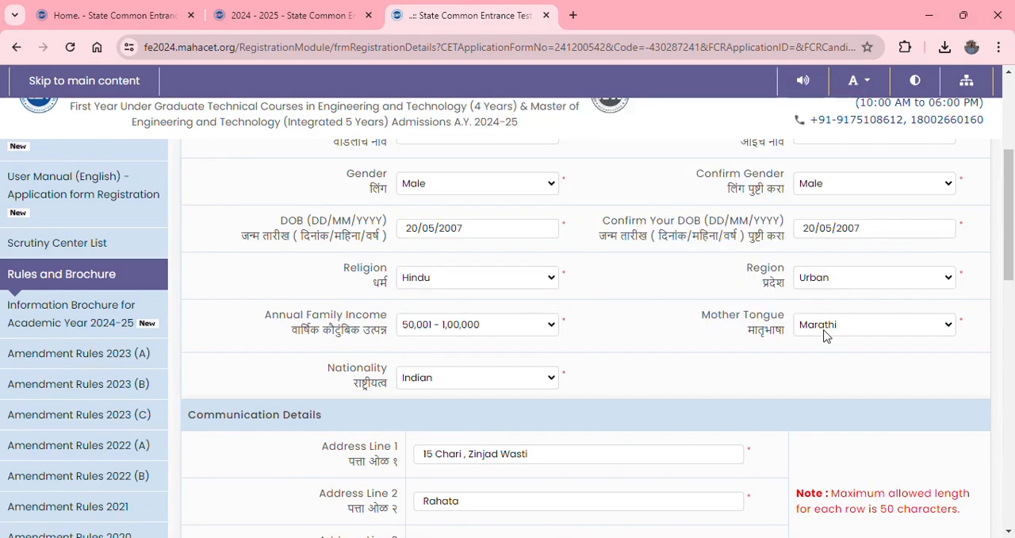
{"action": "left_click", "coordinate": [826, 330]}
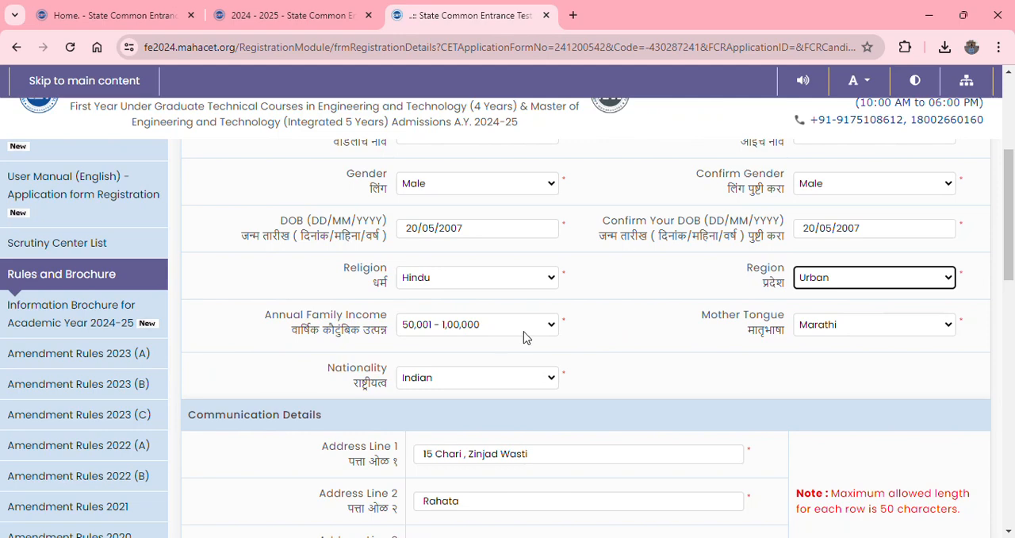
{"action": "left_click", "coordinate": [551, 322]}
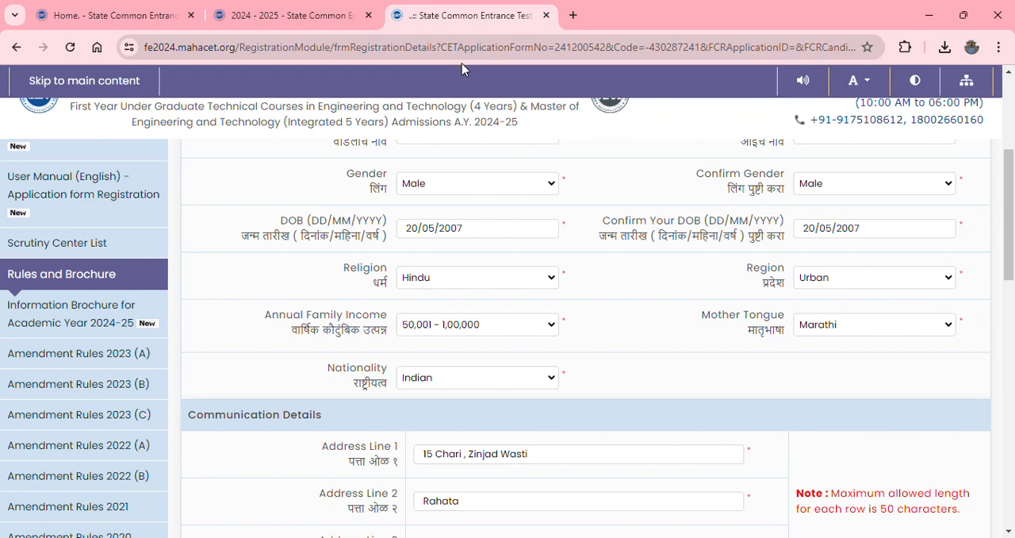
{"action": "key", "text": "Tab"}
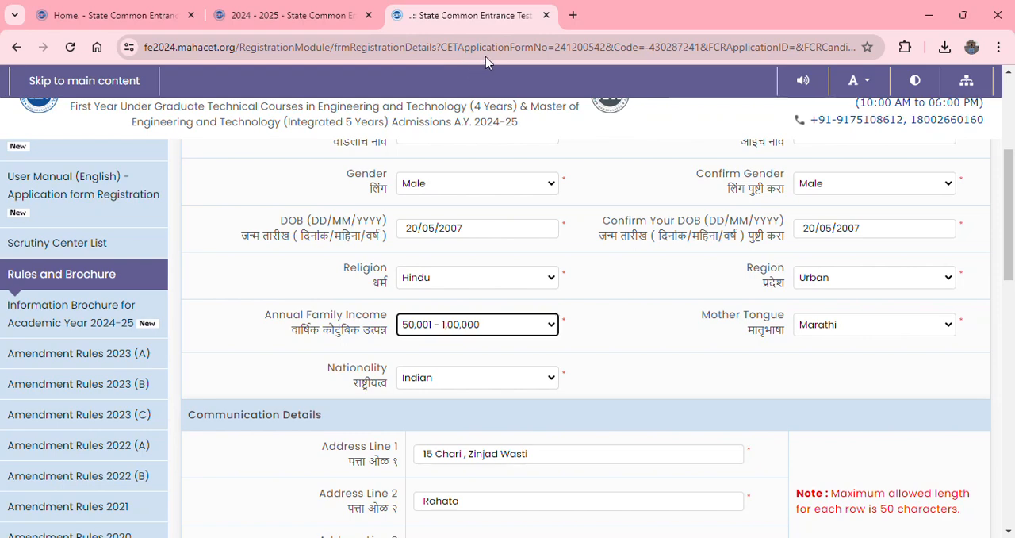
{"action": "left_click", "coordinate": [838, 324]}
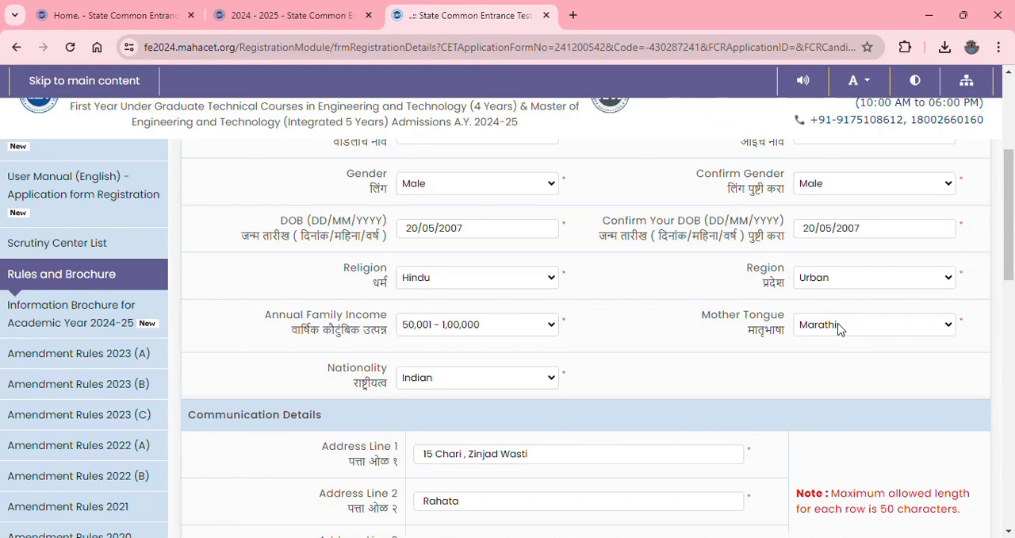
{"action": "left_click", "coordinate": [817, 233]}
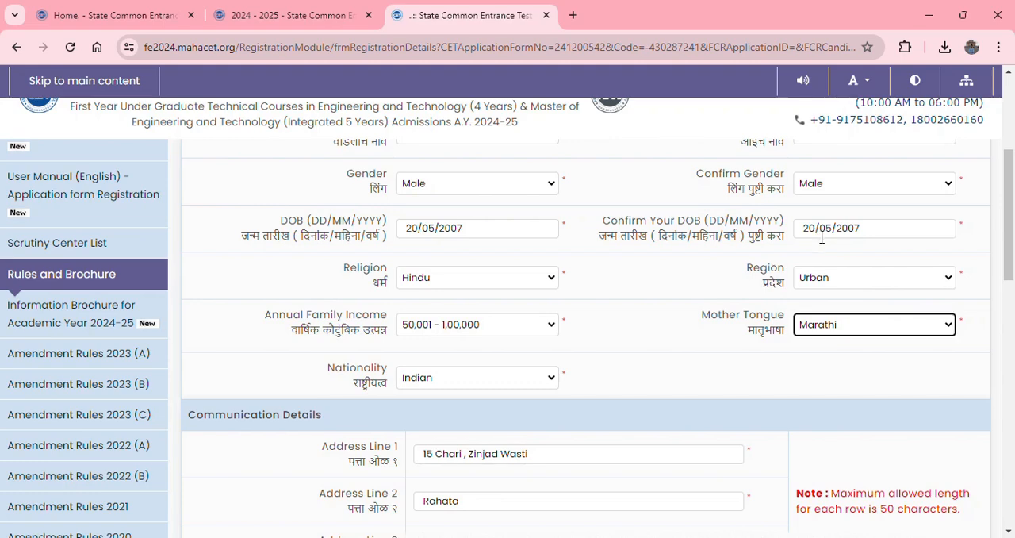
{"action": "left_click", "coordinate": [447, 366]}
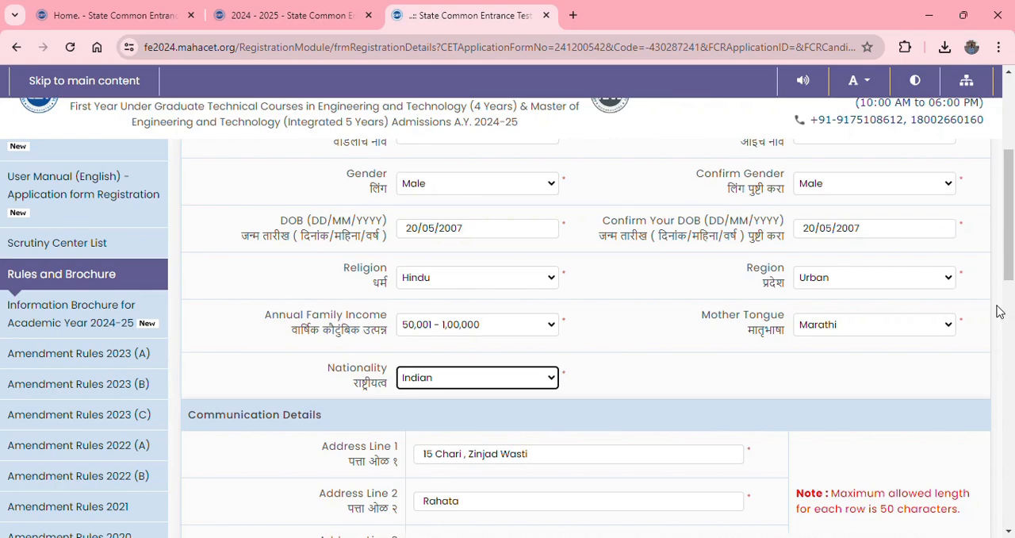
- Submit the completed registration form and verify the registered mobile number with the one-time password
{"action": "scroll", "coordinate": [1011, 321], "scroll_direction": "down", "scroll_amount": 3}
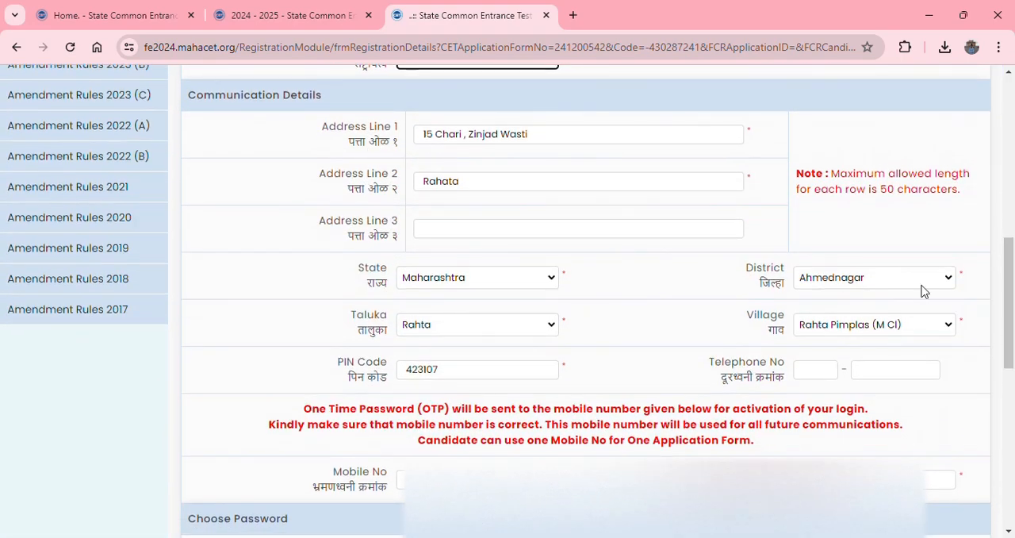
{"action": "left_click_drag", "start_coordinate": [1010, 289], "coordinate": [1011, 321]}
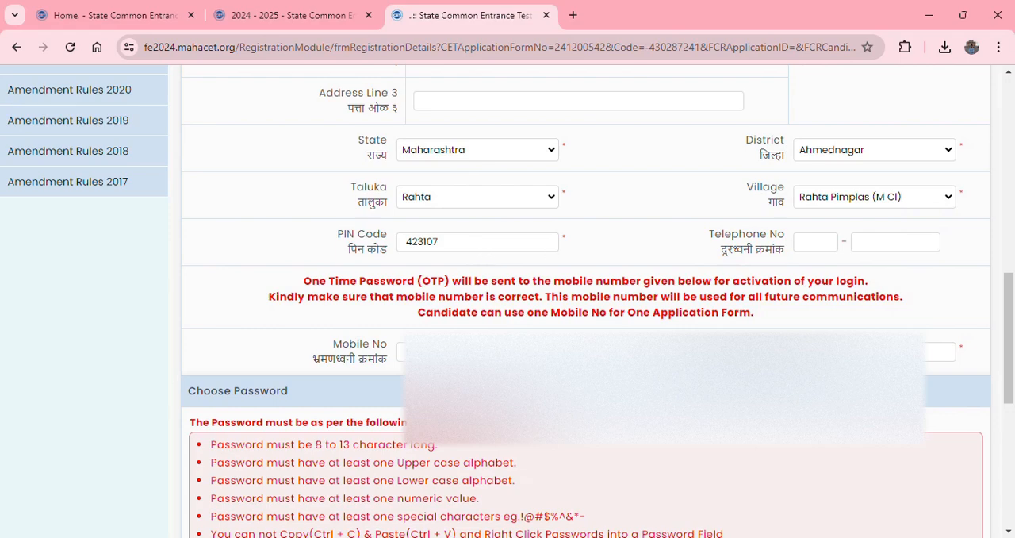
{"action": "left_click_drag", "start_coordinate": [1013, 353], "coordinate": [1013, 404]}
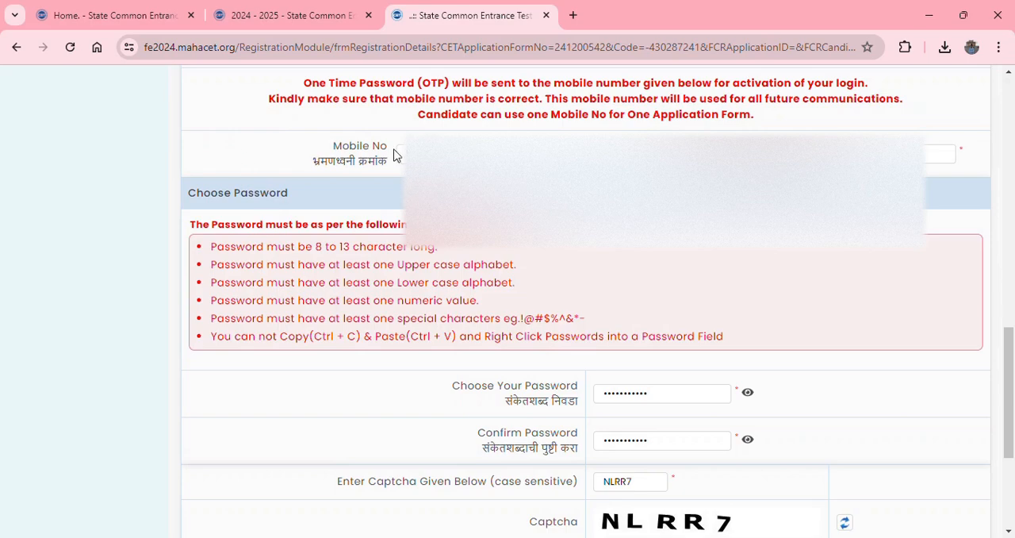
{"action": "left_click_drag", "start_coordinate": [1013, 366], "coordinate": [1013, 395]}
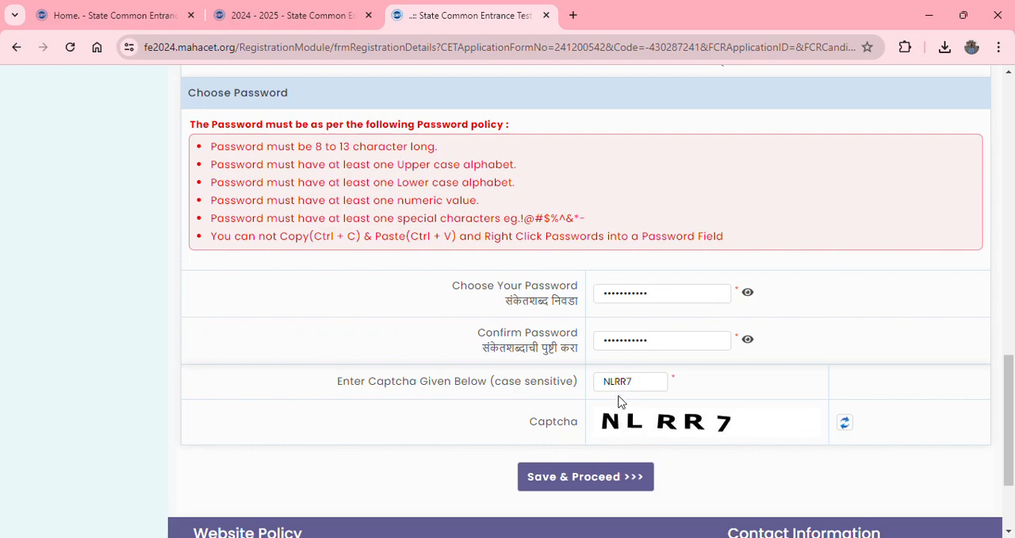
{"action": "left_click", "coordinate": [612, 484]}
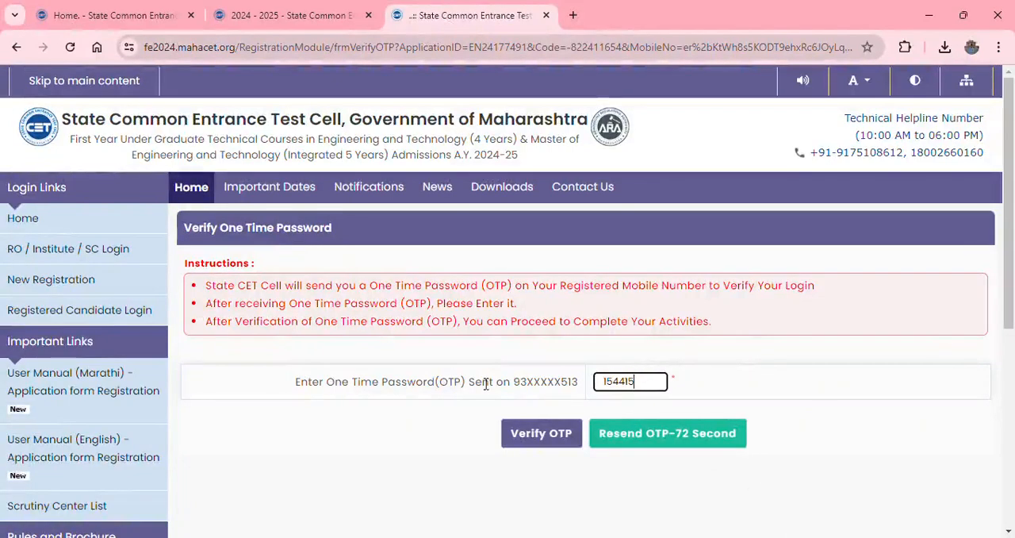
{"action": "left_click", "coordinate": [546, 435]}
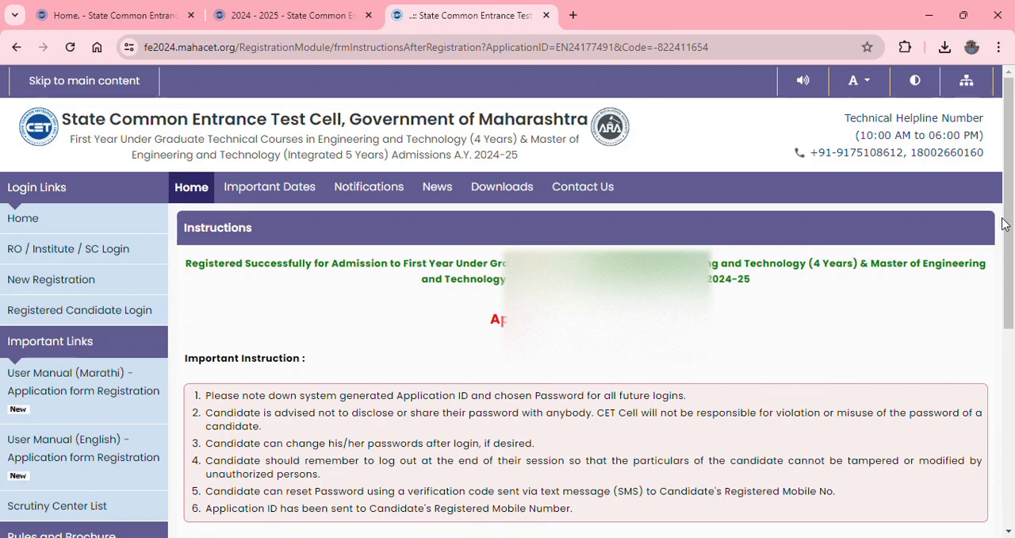
- Copy the generated application ID and proceed to complete the application form
{"action": "left_click_drag", "start_coordinate": [597, 318], "coordinate": [679, 319]}
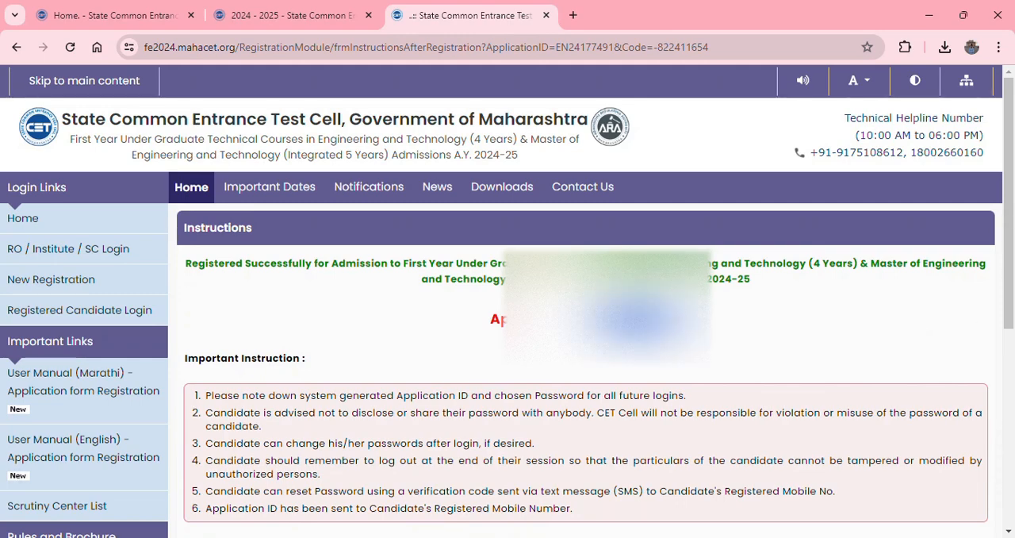
{"action": "scroll", "coordinate": [1014, 248], "scroll_direction": "down", "scroll_amount": 3}
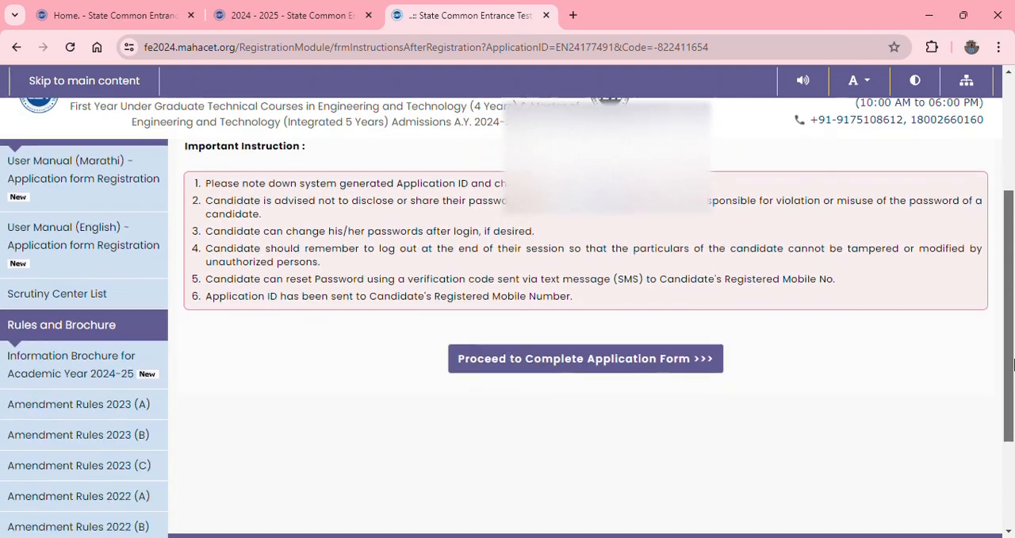
{"action": "left_click", "coordinate": [539, 349]}
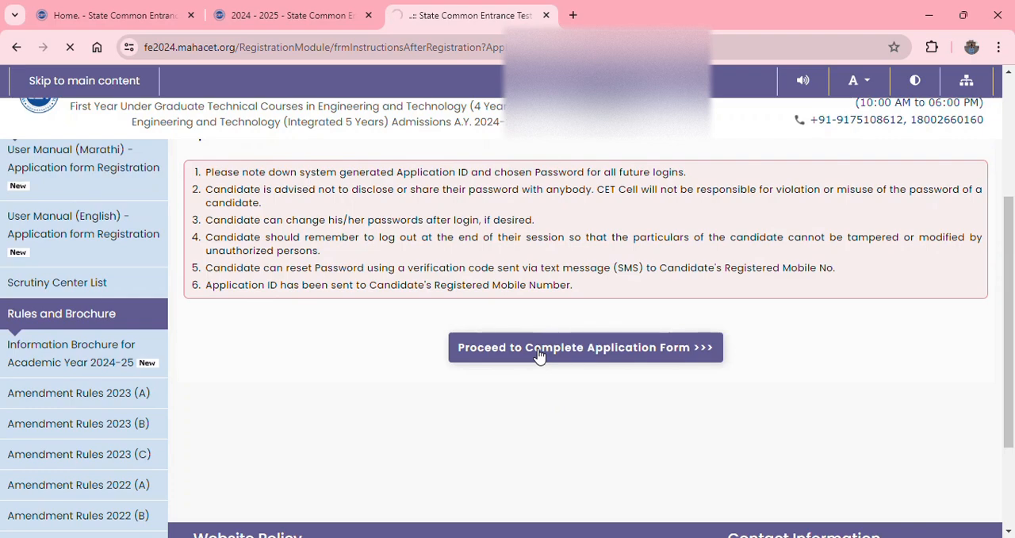
- Sign in as a registered candidate with the copied application ID, the account password and the captcha text
{"action": "left_click", "coordinate": [334, 272]}
{"action": "key", "text": "ctrl+v"}
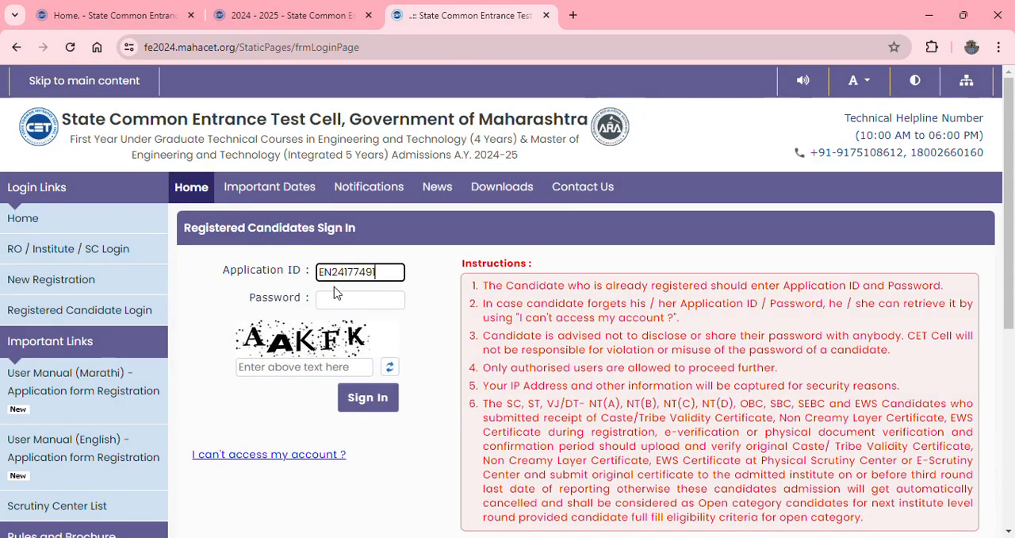
{"action": "left_click", "coordinate": [332, 299]}
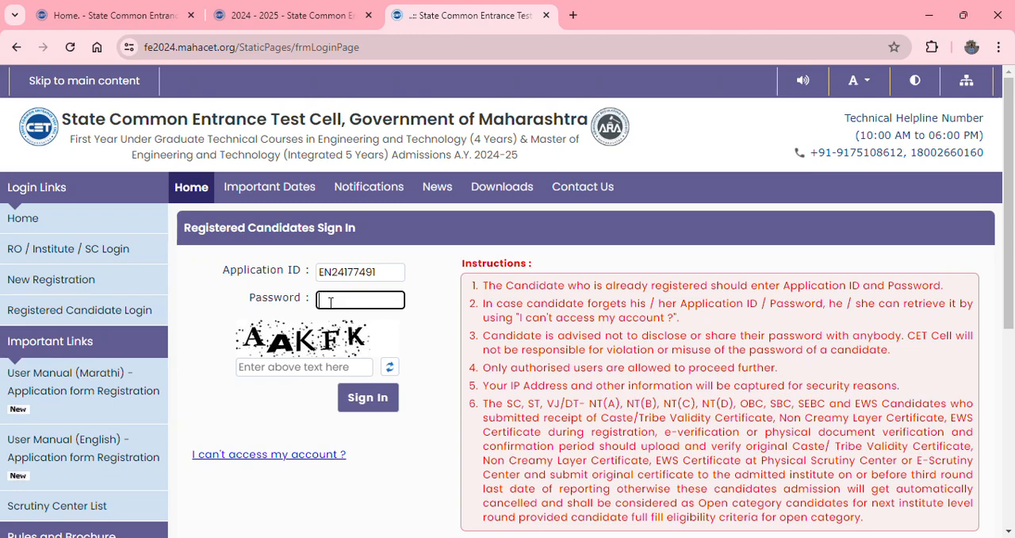
{"action": "type", "text": "•••••••••••"}
{"action": "left_click", "coordinate": [255, 374]}
{"action": "type", "text": "AAKFK"}
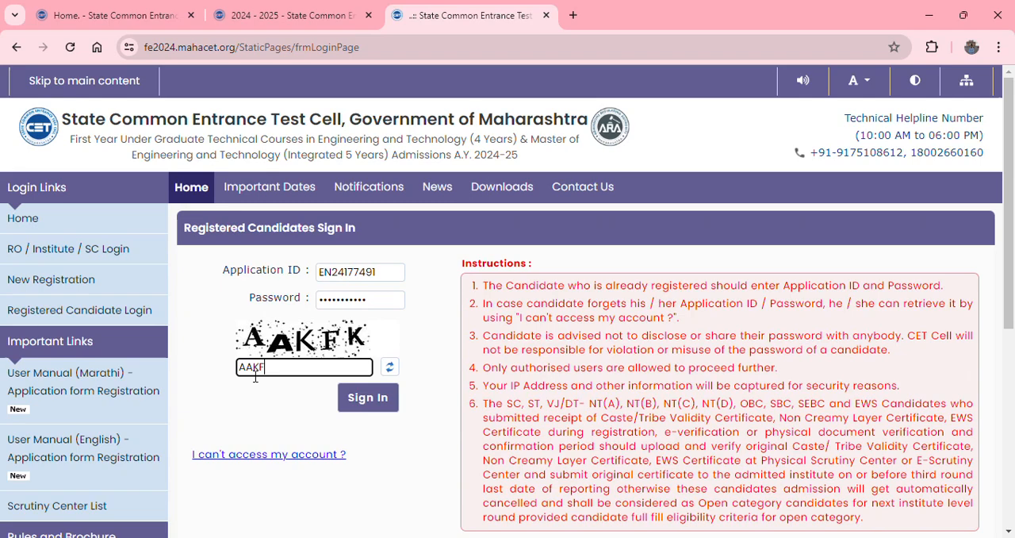
{"action": "left_click", "coordinate": [369, 401]}
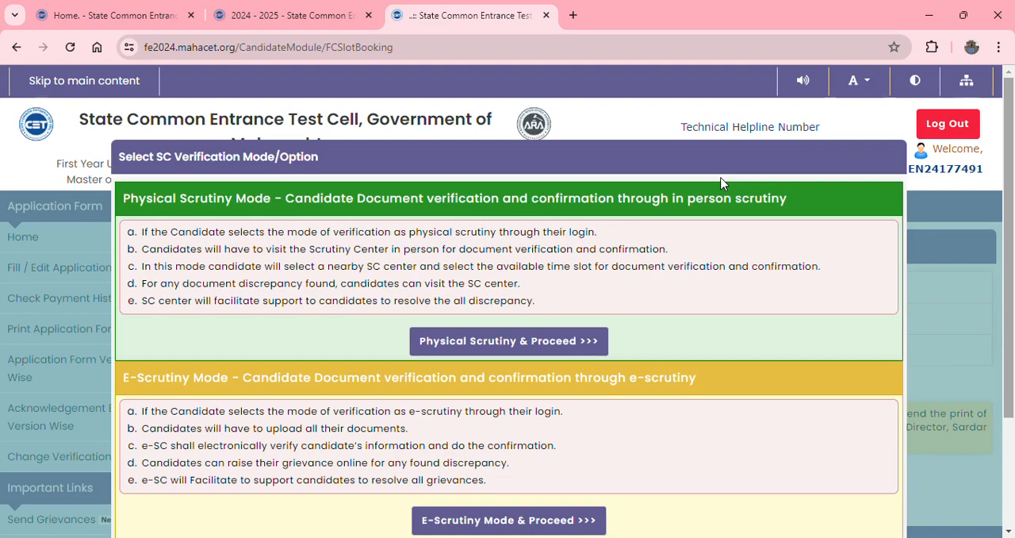
- Choose physical scrutiny and view the slots for Ahmednagar district, center SC5139 - Pravara Rural College of Engineering, on 21/07/2024
{"action": "left_click", "coordinate": [506, 341]}
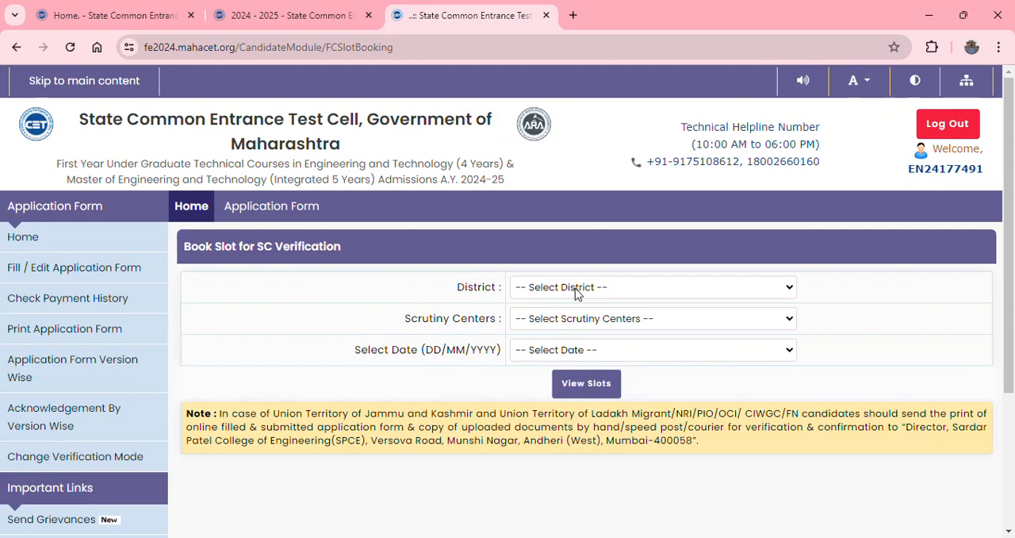
{"action": "left_click", "coordinate": [557, 34]}
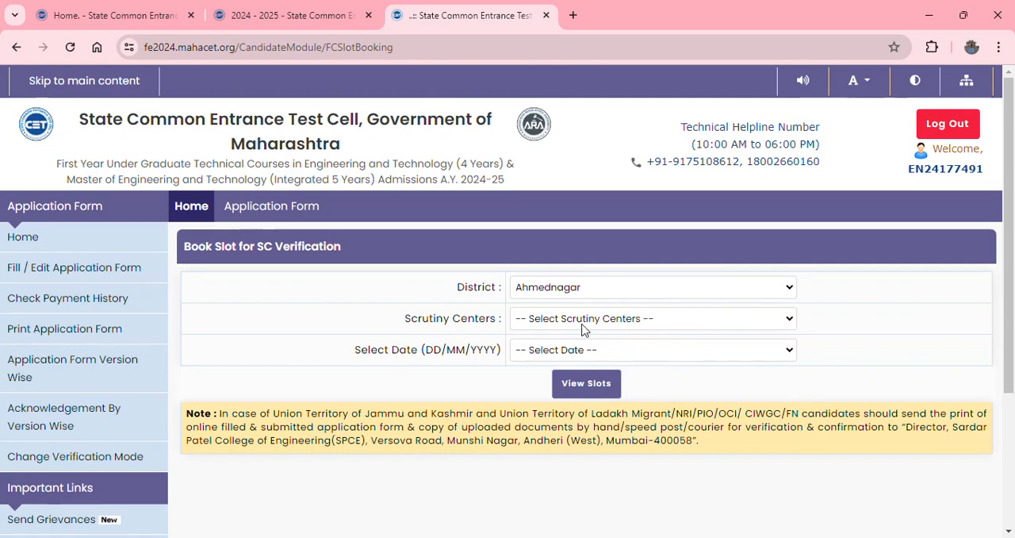
{"action": "left_click", "coordinate": [425, 352]}
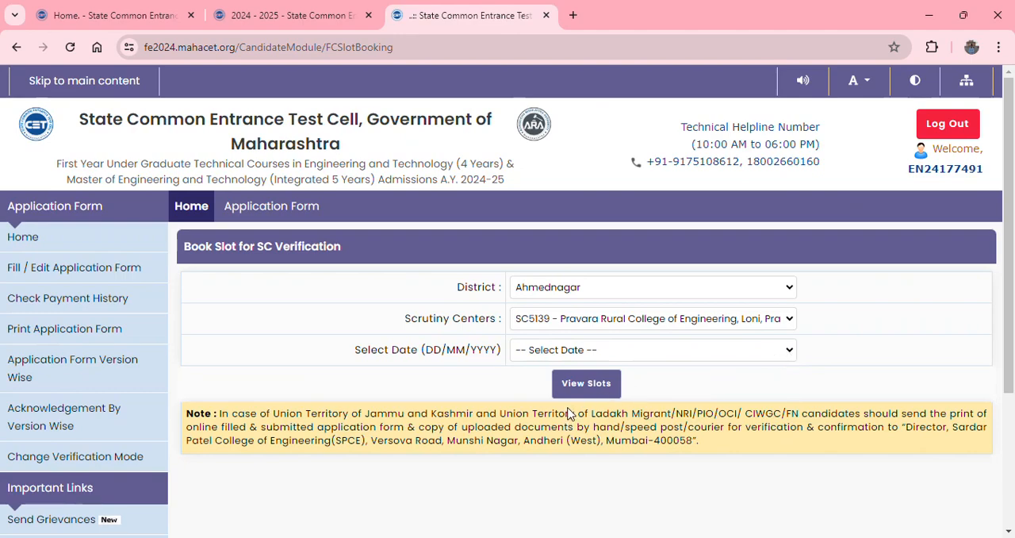
{"action": "left_click", "coordinate": [560, 465]}
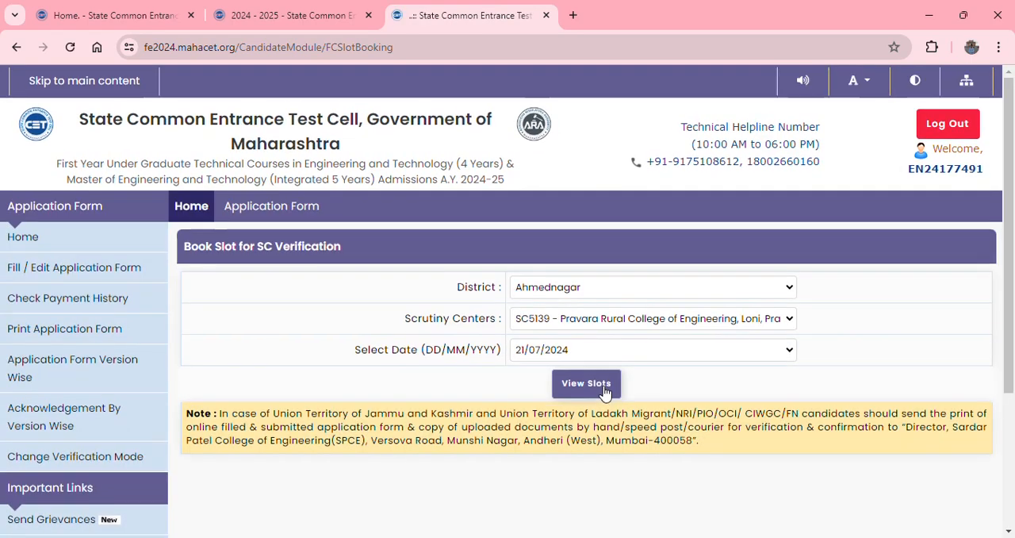
{"action": "left_click", "coordinate": [604, 387]}
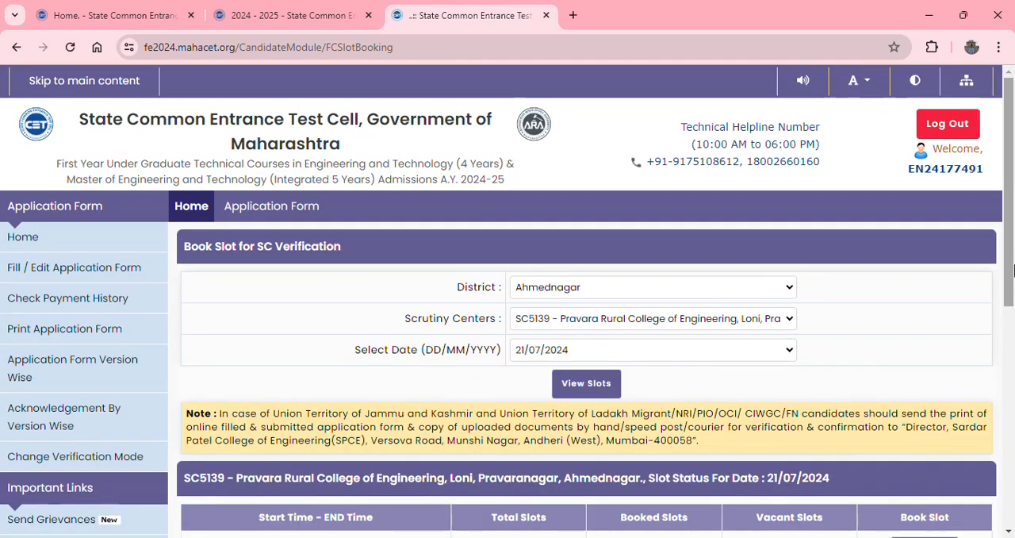
- Book and confirm the 10:00 AM - 11:00 AM verification slot and review the booked slot details
{"action": "left_click_drag", "start_coordinate": [1012, 271], "coordinate": [1012, 420]}
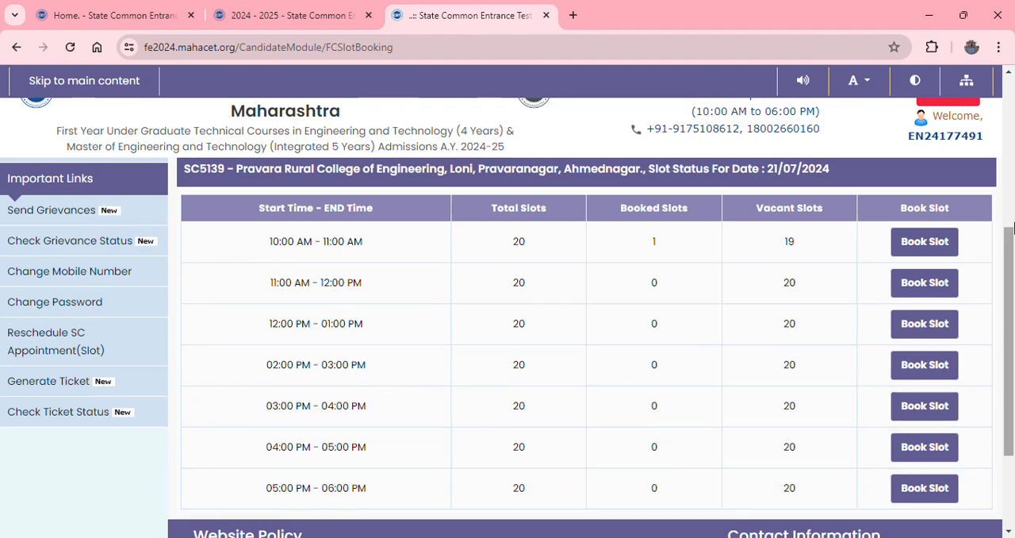
{"action": "left_click", "coordinate": [923, 249]}
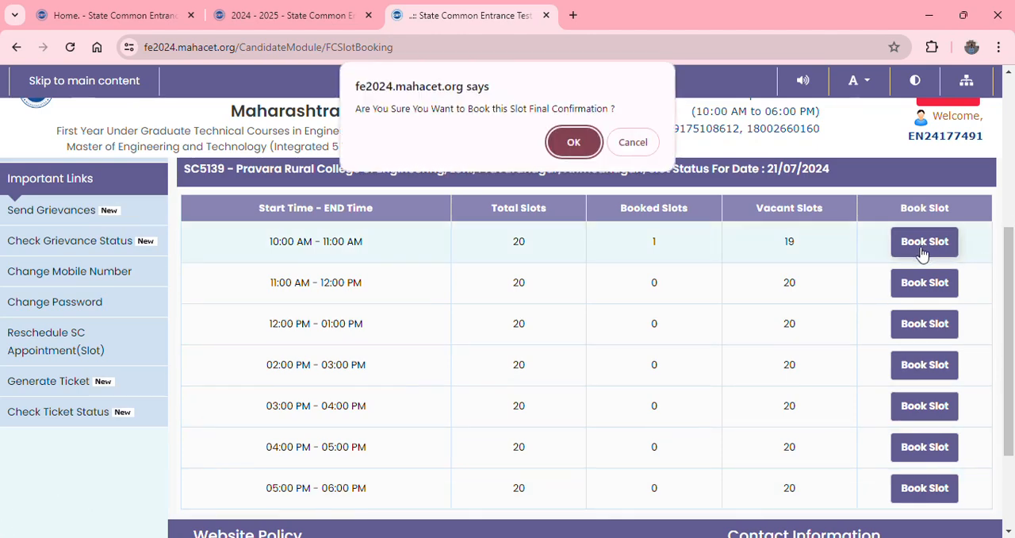
{"action": "left_click", "coordinate": [584, 151]}
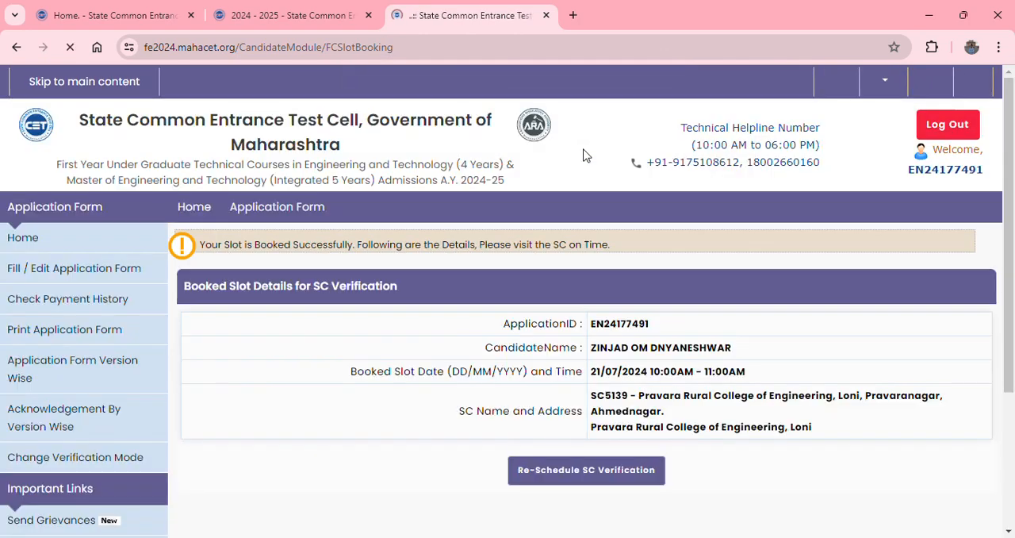
{"action": "left_click_drag", "start_coordinate": [1011, 295], "coordinate": [1011, 427]}
{"action": "scroll", "coordinate": [119, 519], "scroll_direction": "up", "scroll_amount": 3}
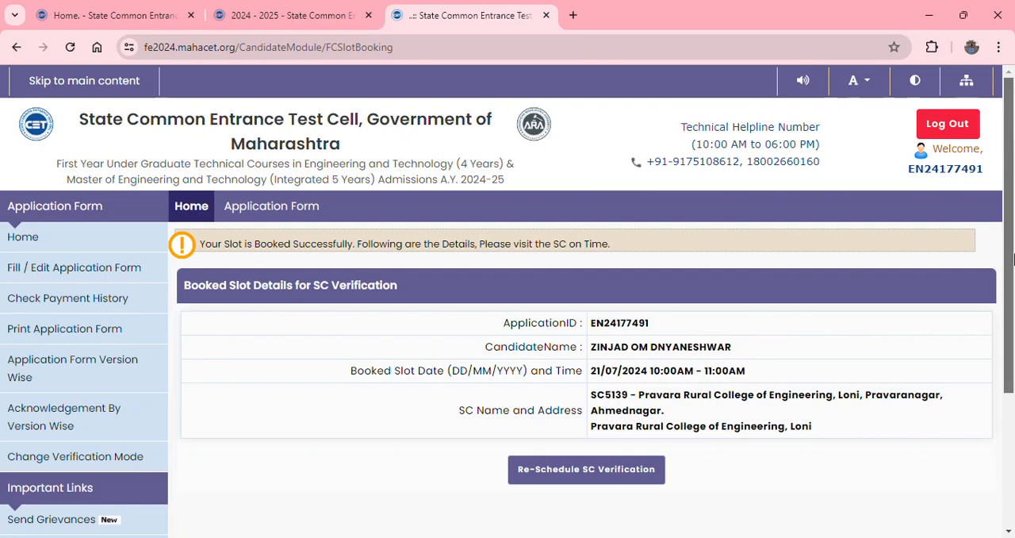
{"action": "left_click_drag", "start_coordinate": [1013, 252], "coordinate": [1013, 351]}
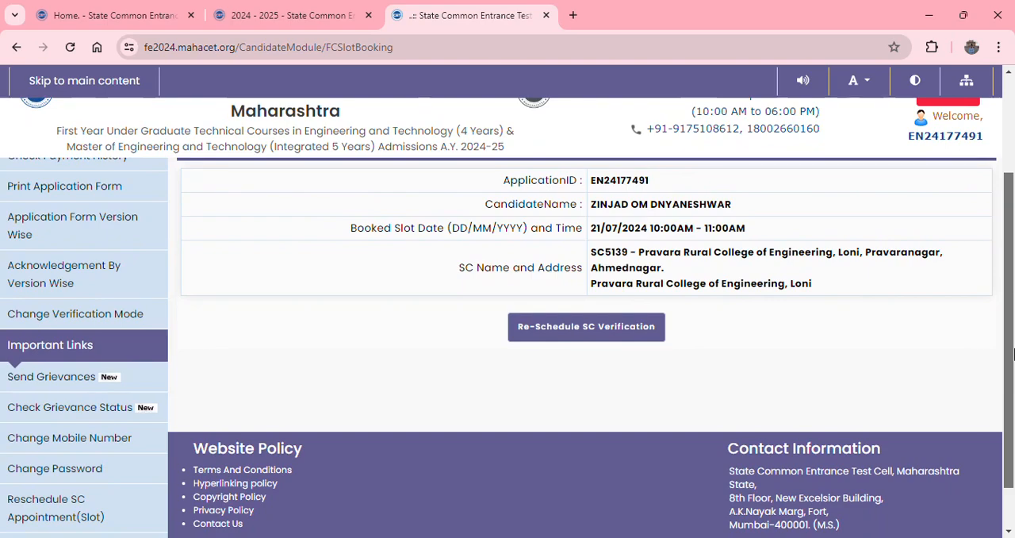
{"action": "left_click_drag", "start_coordinate": [1013, 355], "coordinate": [1001, 257]}
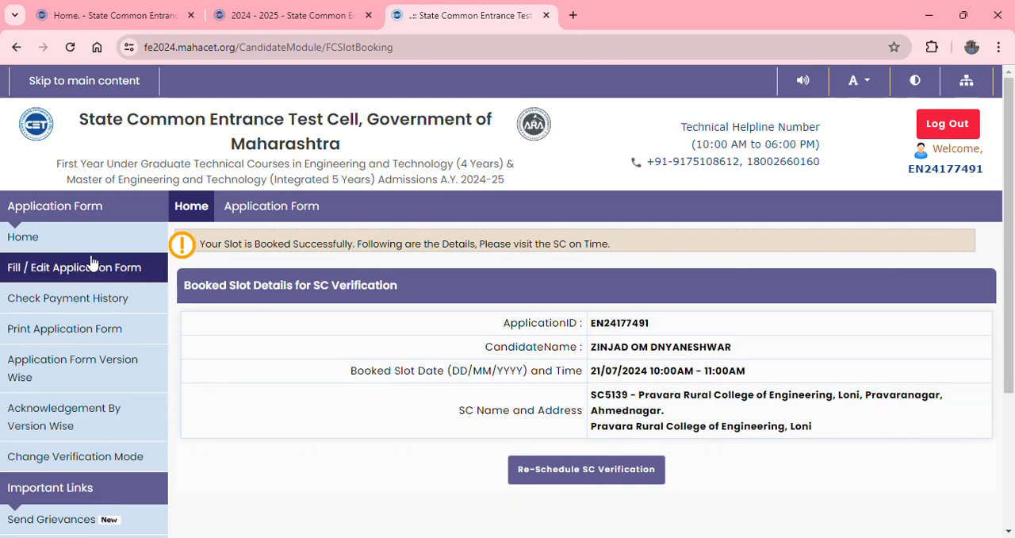
- Open the application form for editing, claim Maharashtra - Type A as the candidature type, and save and proceed
{"action": "left_click", "coordinate": [72, 272]}
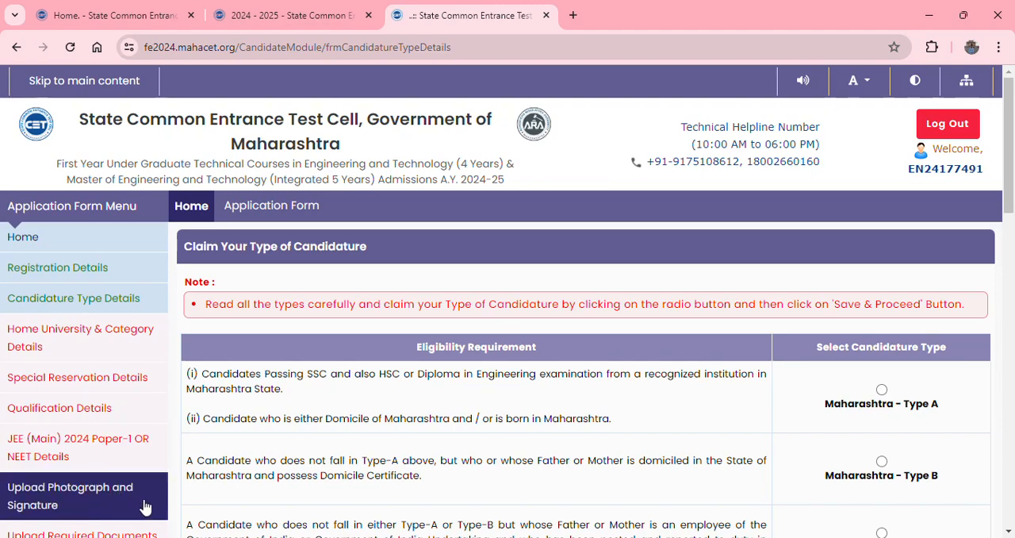
{"action": "scroll", "coordinate": [507, 317], "scroll_direction": "down", "scroll_amount": 2}
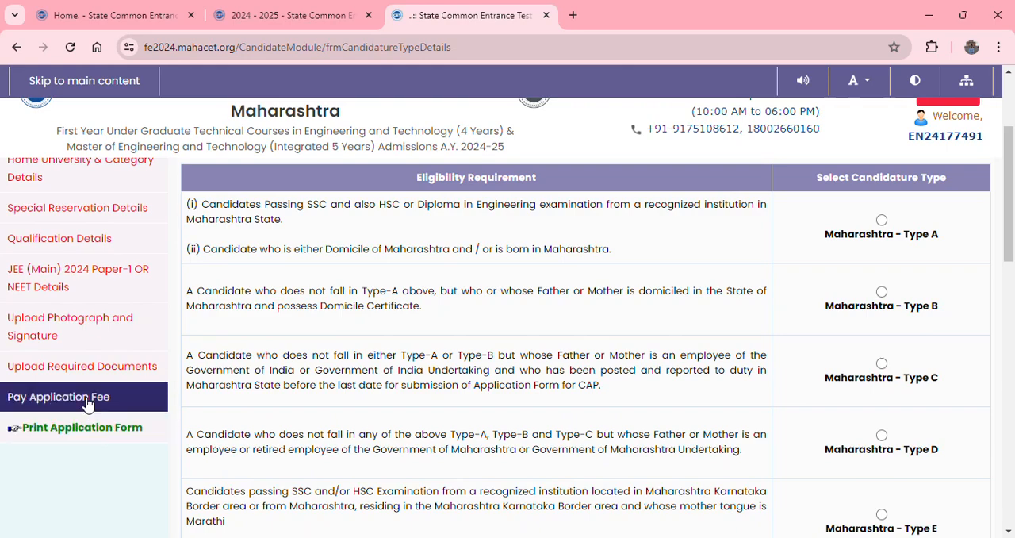
{"action": "scroll", "coordinate": [79, 388], "scroll_direction": "up", "scroll_amount": 1}
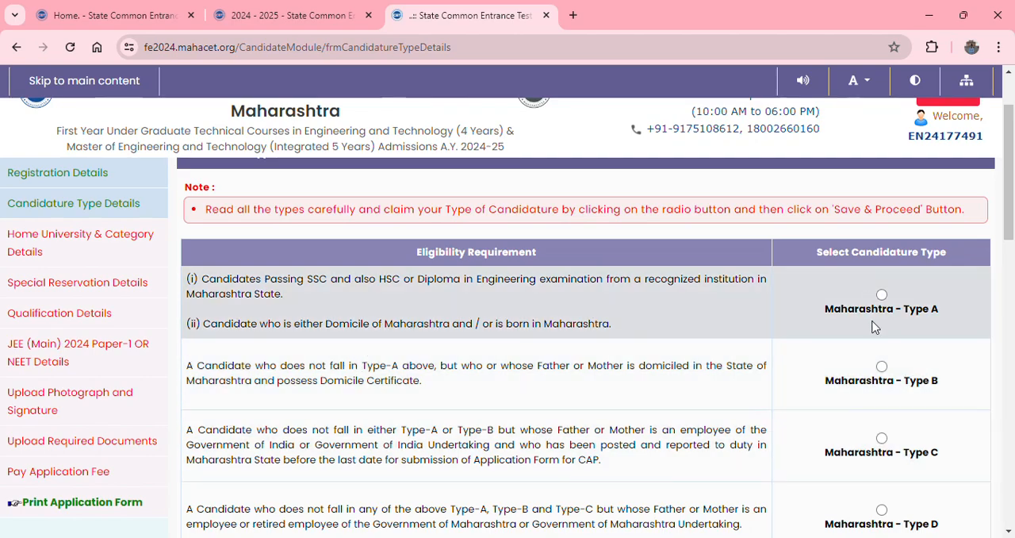
{"action": "left_click", "coordinate": [882, 296]}
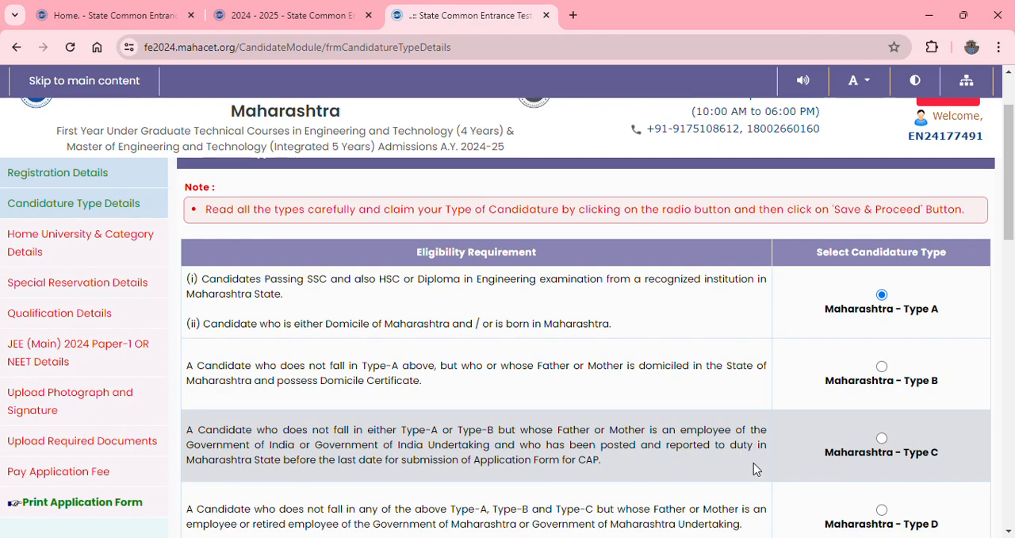
{"action": "scroll", "coordinate": [605, 435], "scroll_direction": "down", "scroll_amount": 2}
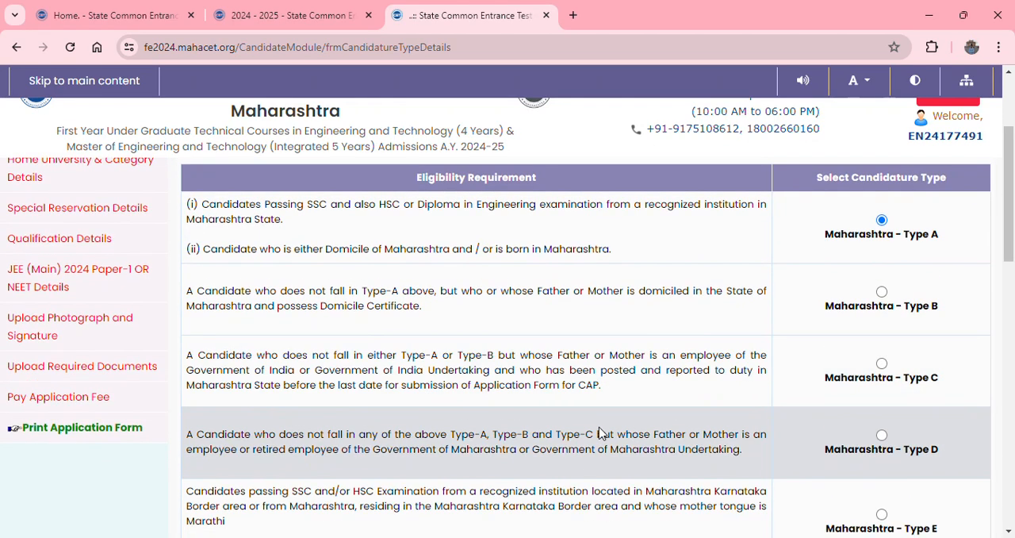
{"action": "scroll", "coordinate": [605, 435], "scroll_direction": "down", "scroll_amount": 4}
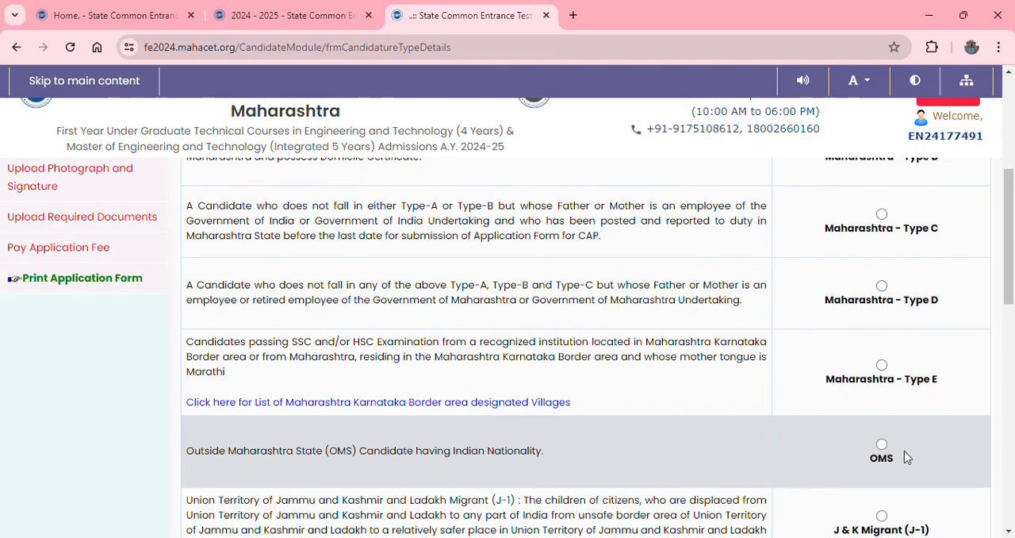
{"action": "left_click_drag", "start_coordinate": [1014, 255], "coordinate": [1014, 492]}
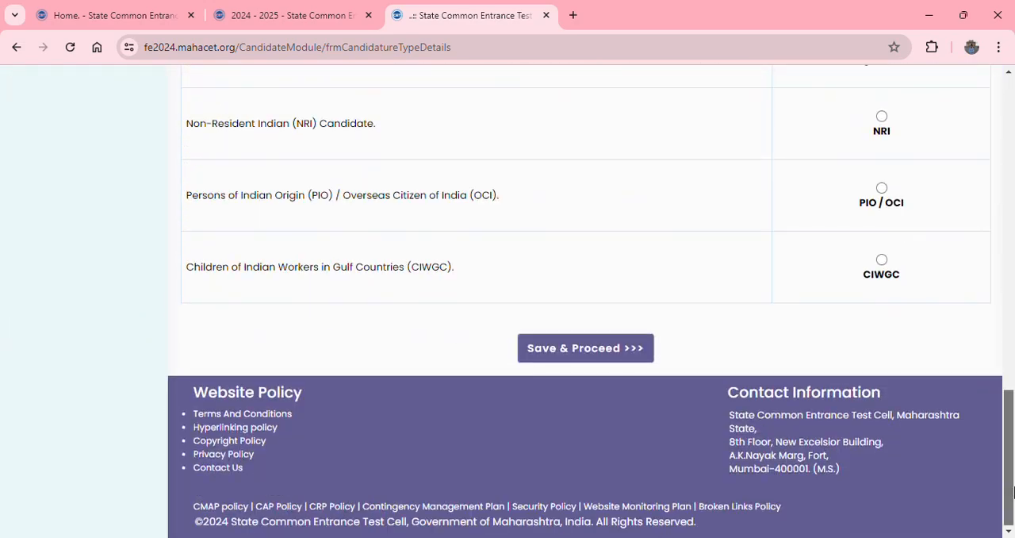
{"action": "left_click", "coordinate": [582, 350]}
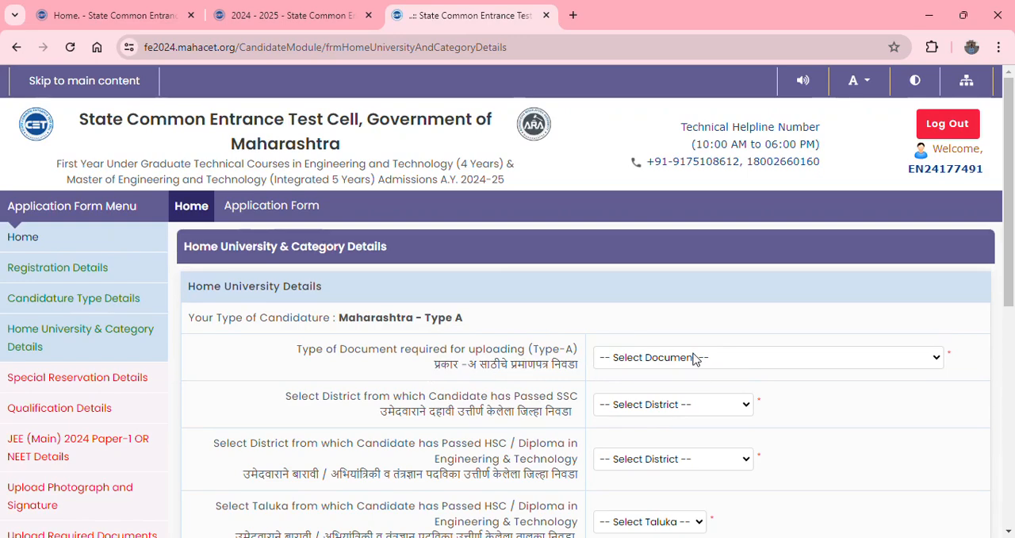
- Fill in the home university details with Domicile Certificate, Ahmednagar as both the SSC and HSC district, and Rahta as the taluka
{"action": "left_click", "coordinate": [684, 412]}
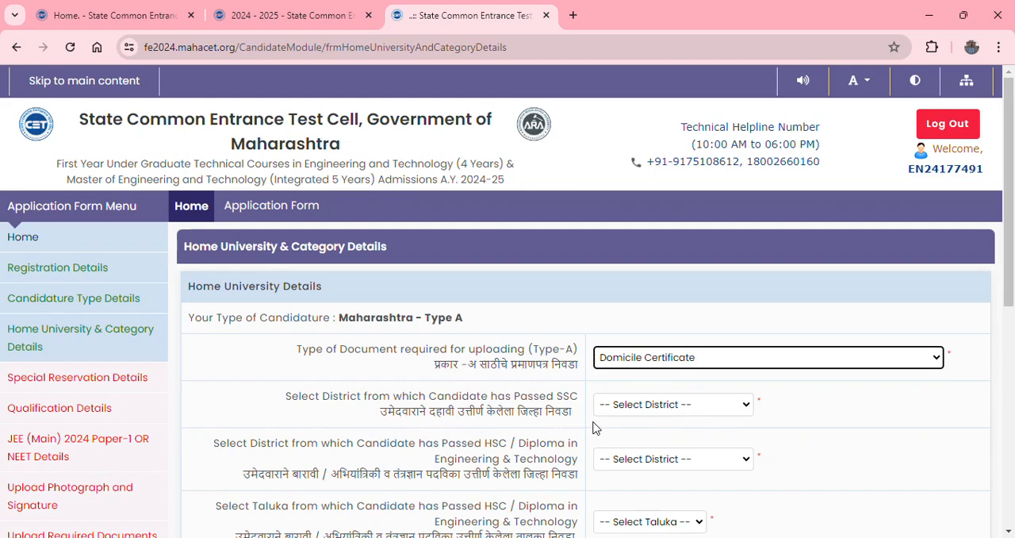
{"action": "left_click", "coordinate": [652, 103]}
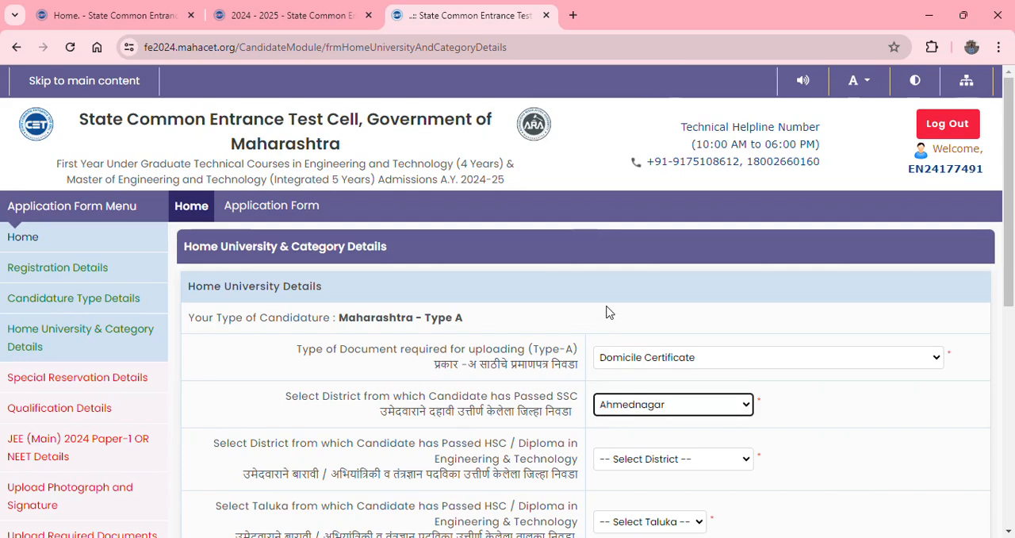
{"action": "scroll", "coordinate": [608, 333], "scroll_direction": "down", "scroll_amount": 1}
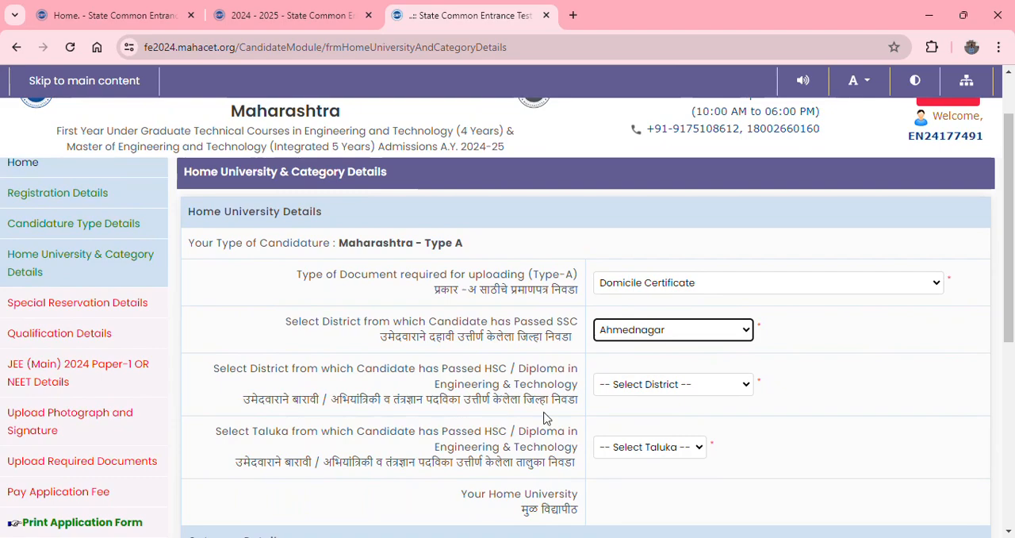
{"action": "left_click", "coordinate": [684, 391]}
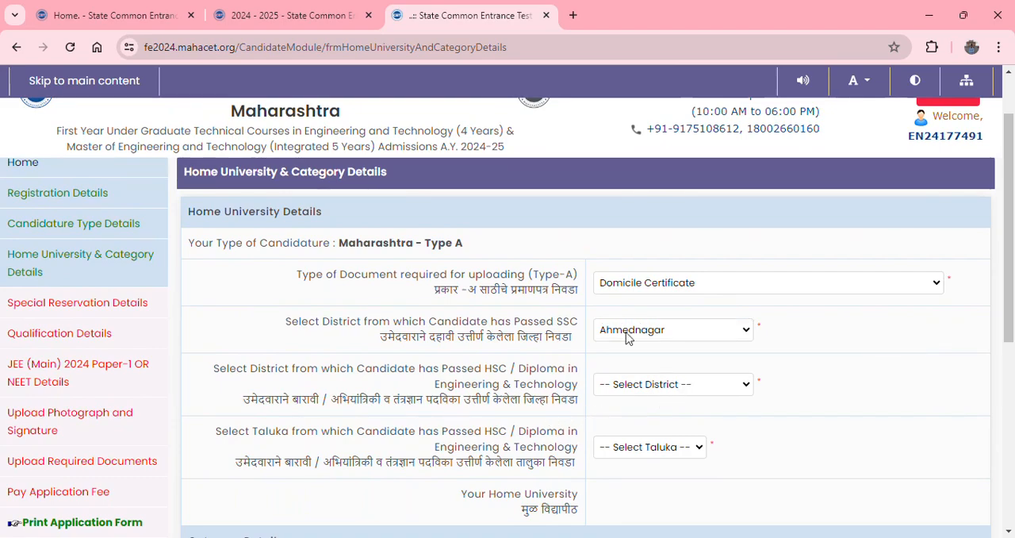
{"action": "left_click", "coordinate": [650, 91]}
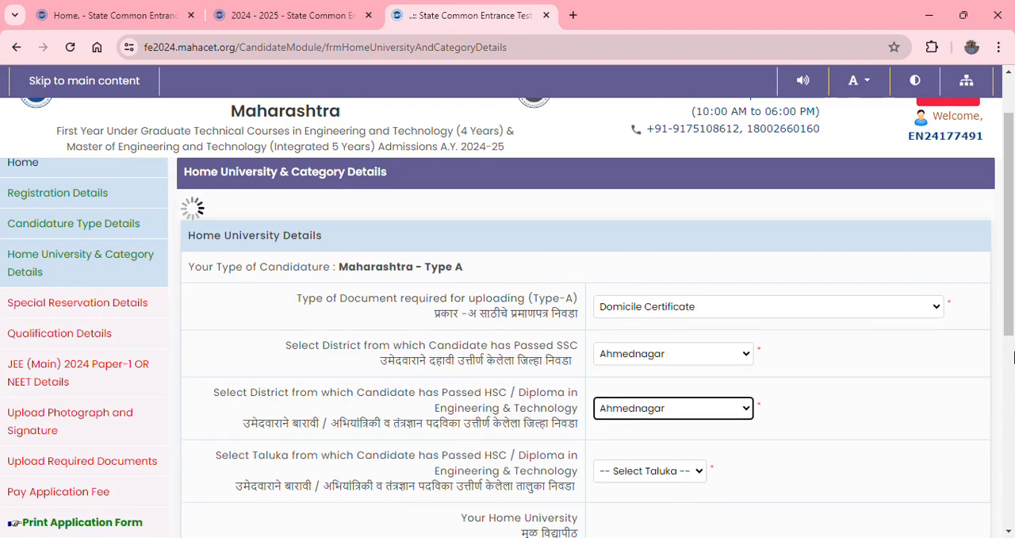
{"action": "left_click_drag", "start_coordinate": [1014, 252], "coordinate": [1014, 326]}
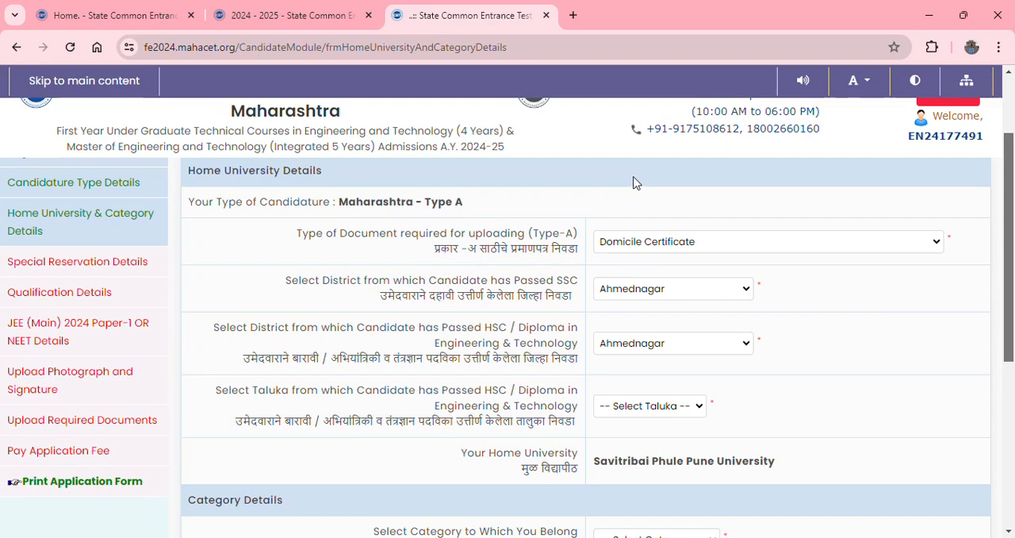
{"action": "left_click", "coordinate": [627, 316]}
- Set the category to OBC, the caste to Kunbi (83), and the caste validity certificate status to Available
{"action": "left_click_drag", "start_coordinate": [1013, 297], "coordinate": [1014, 425]}
{"action": "scroll", "coordinate": [1013, 433], "scroll_direction": "down", "scroll_amount": 3}
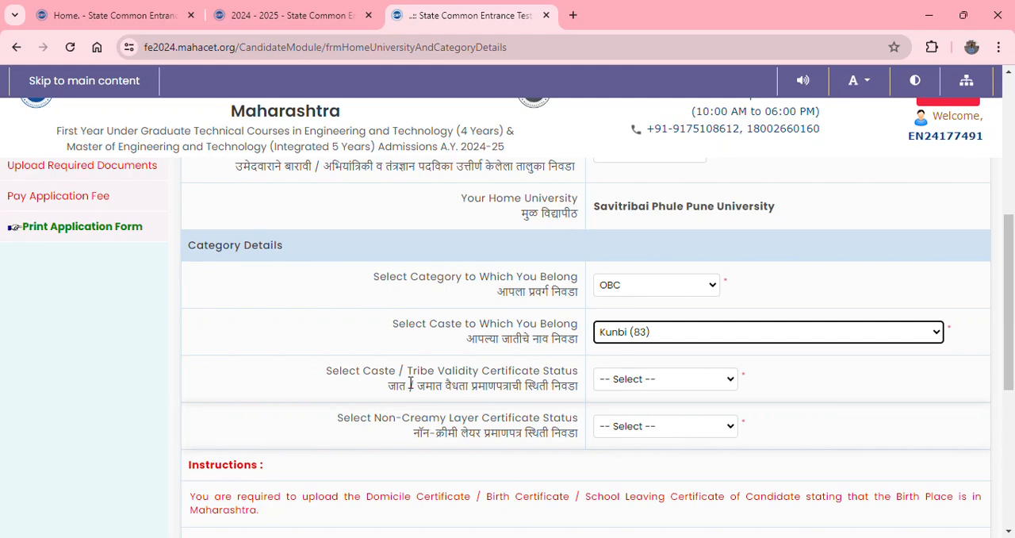
{"action": "left_click", "coordinate": [649, 389]}
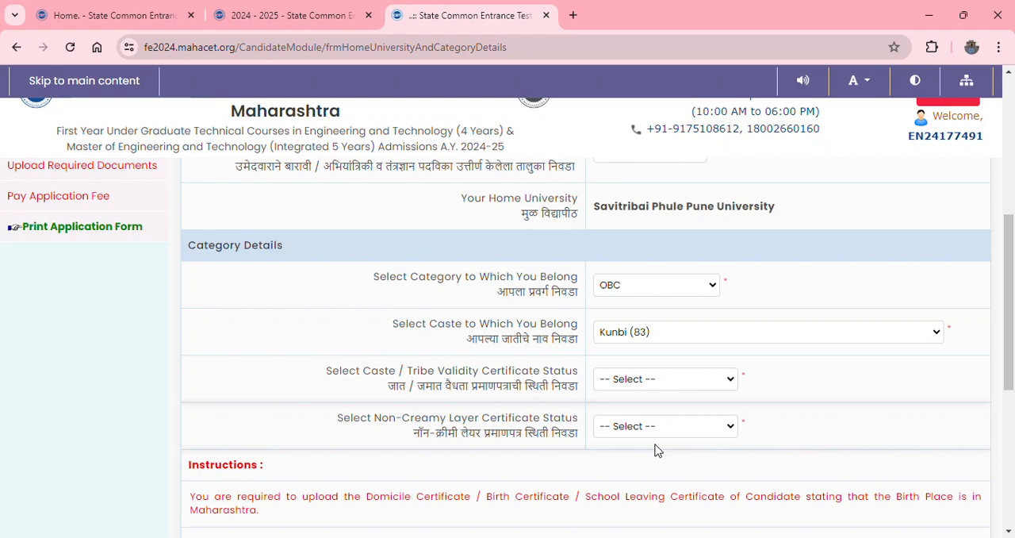
{"action": "left_click", "coordinate": [638, 413]}
{"action": "scroll", "coordinate": [637, 417], "scroll_direction": "up", "scroll_amount": 1}
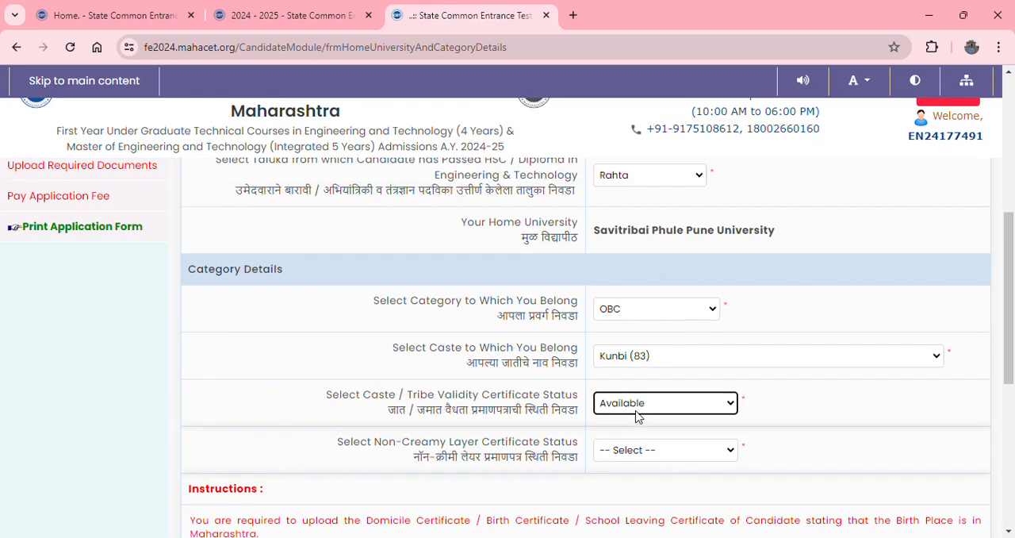
- Set the non-creamy layer certificate status to Available, and save and proceed to the special reservation details
{"action": "scroll", "coordinate": [637, 417], "scroll_direction": "down", "scroll_amount": 1}
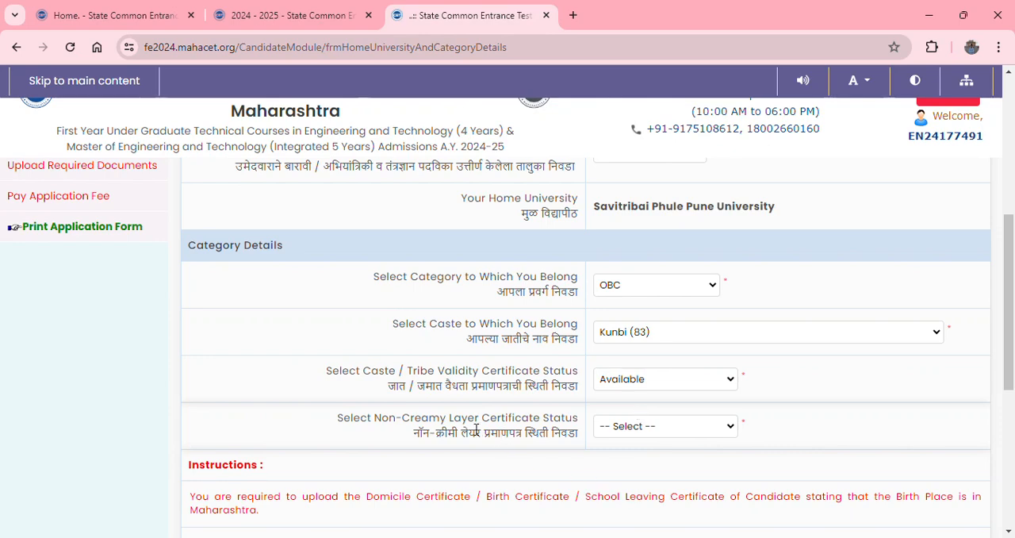
{"action": "left_click", "coordinate": [651, 469]}
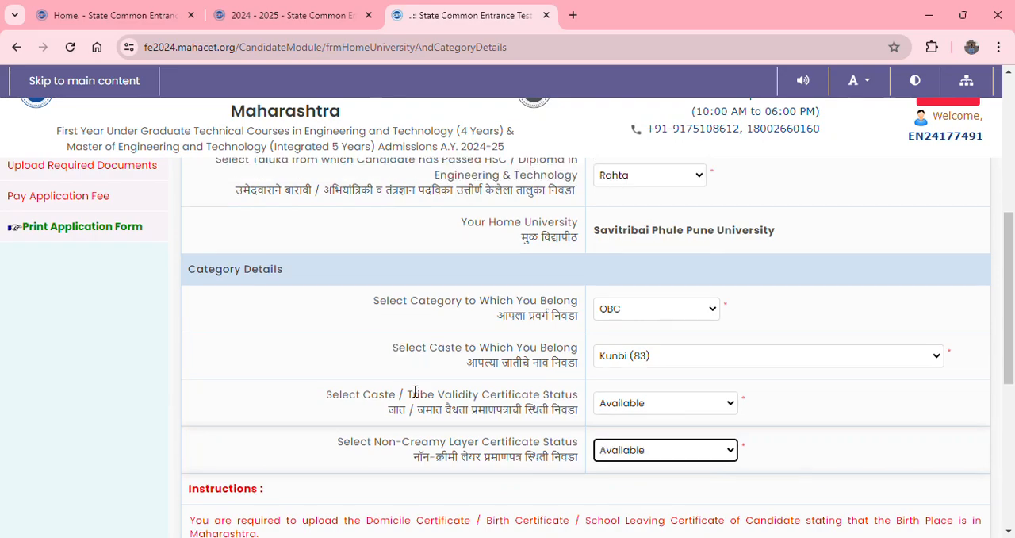
{"action": "scroll", "coordinate": [410, 391], "scroll_direction": "down", "scroll_amount": 2}
{"action": "scroll", "coordinate": [411, 390], "scroll_direction": "down", "scroll_amount": 1}
{"action": "left_click", "coordinate": [640, 498]}
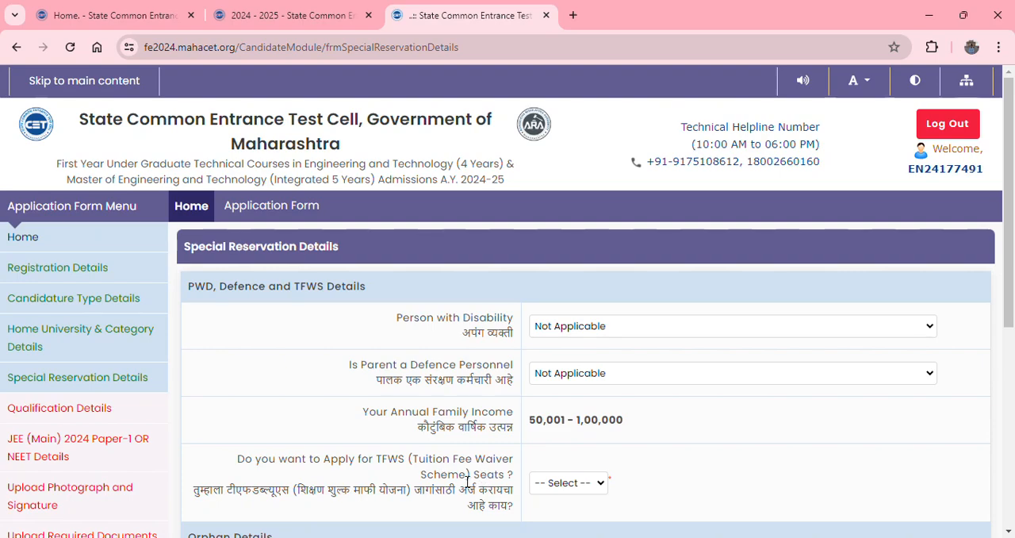
- Apply for TFWS seats with Yes, answer No to the orphan and minority candidature questions, and save and proceed
{"action": "scroll", "coordinate": [780, 440], "scroll_direction": "down", "scroll_amount": 1}
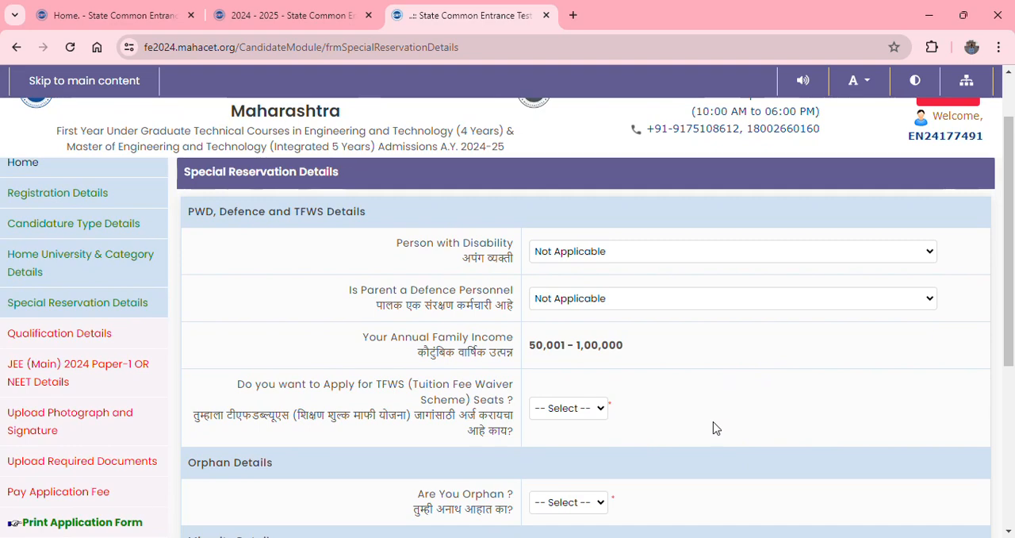
{"action": "left_click", "coordinate": [598, 411]}
{"action": "left_click", "coordinate": [574, 469]}
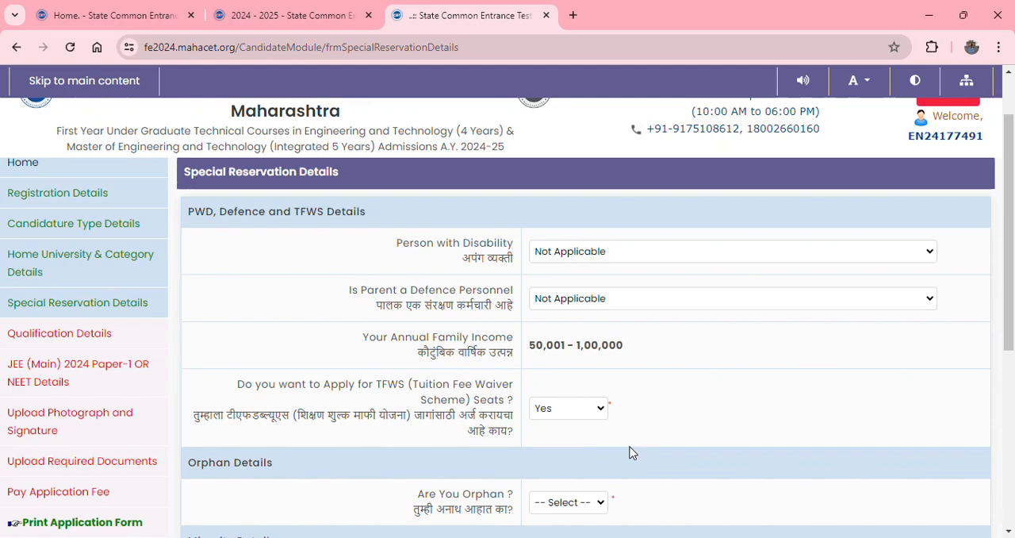
{"action": "scroll", "coordinate": [1012, 262], "scroll_direction": "down", "scroll_amount": 1}
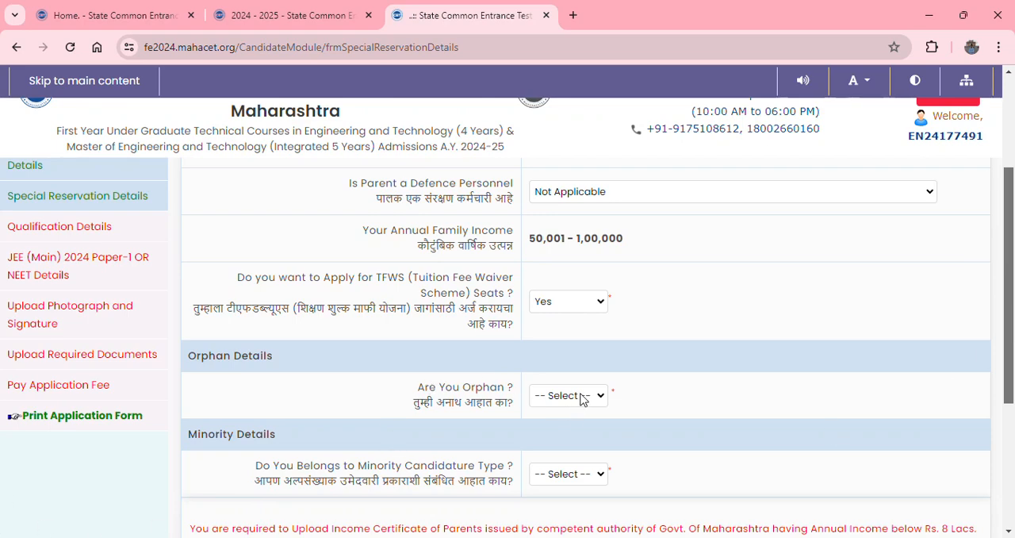
{"action": "left_click", "coordinate": [555, 443]}
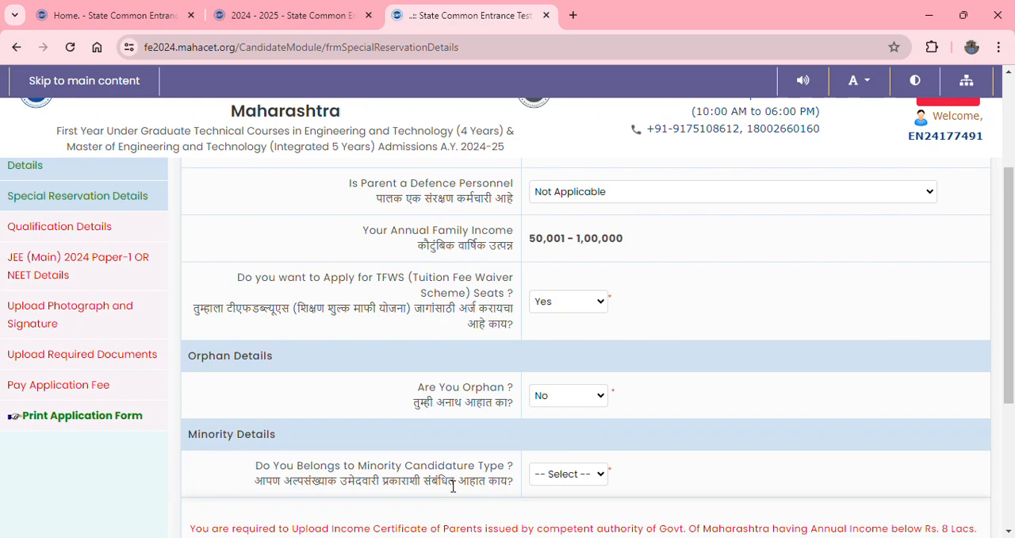
{"action": "left_click", "coordinate": [582, 476]}
{"action": "left_click", "coordinate": [547, 514]}
{"action": "scroll", "coordinate": [1013, 236], "scroll_direction": "down", "scroll_amount": 5}
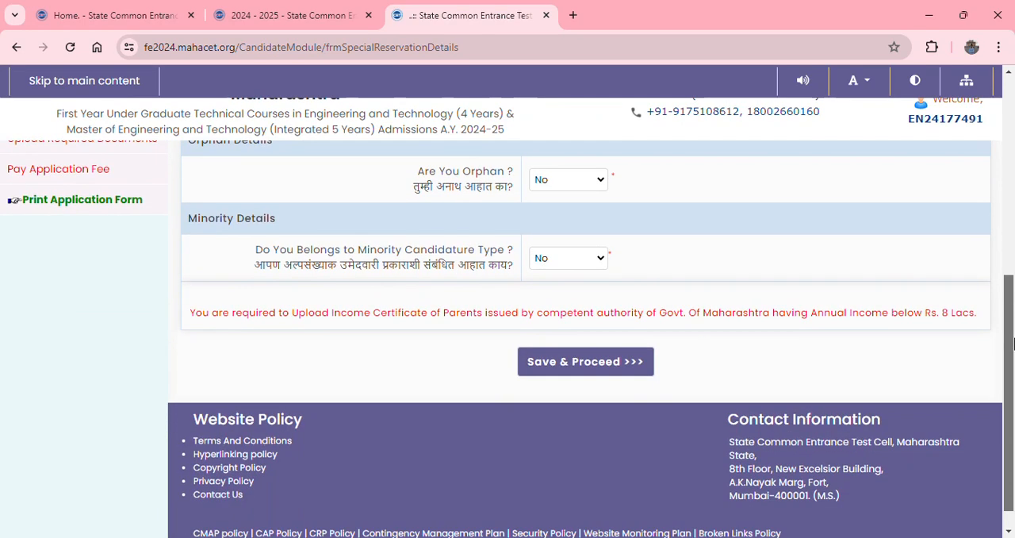
{"action": "left_click", "coordinate": [561, 368]}
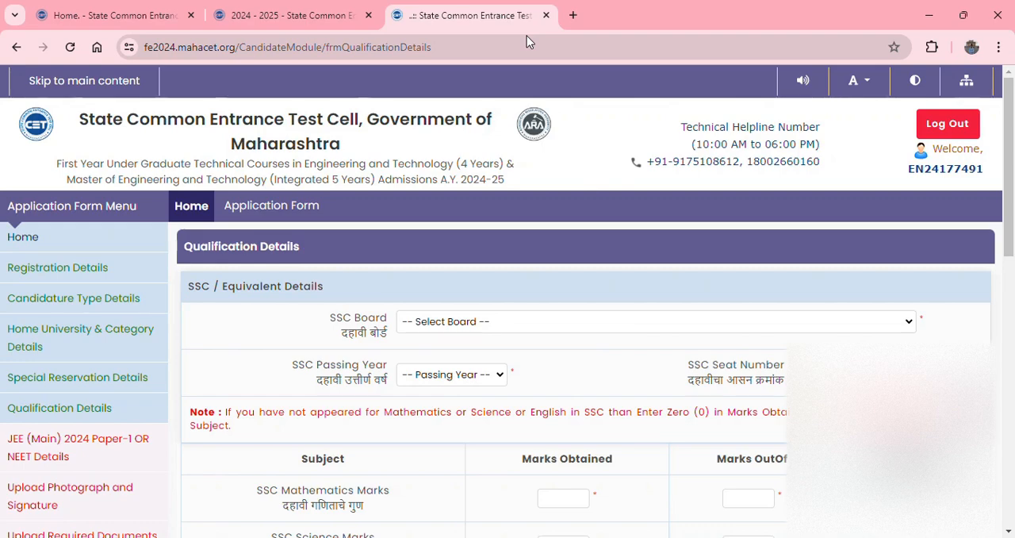
- Fill in the SSC details: Maharashtra State Board, Pune, passing year 2022, seat number, Mathematics 71/100, Science 82/100, English 79/100, and aggregate 417/500
{"action": "key", "text": "Return"}
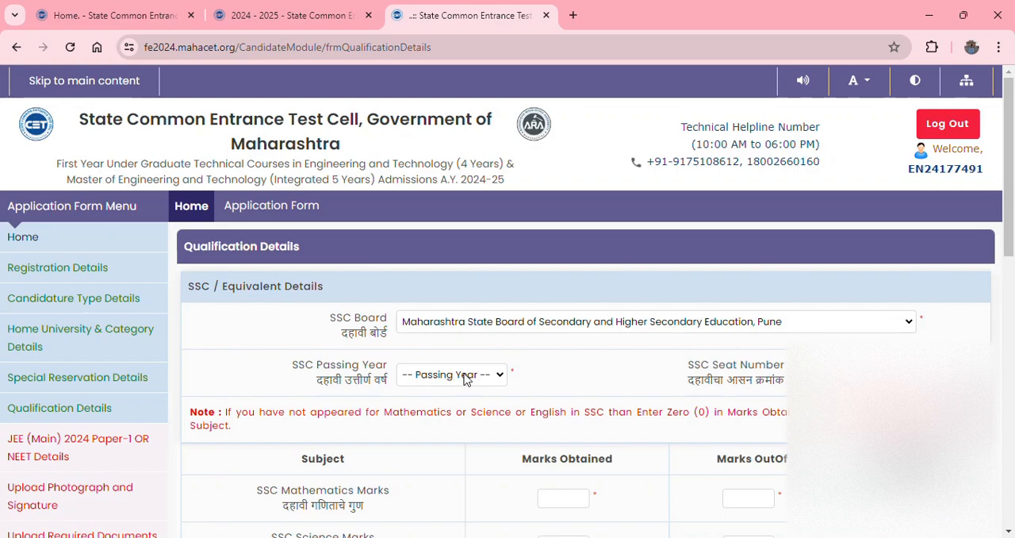
{"action": "left_click", "coordinate": [418, 77]}
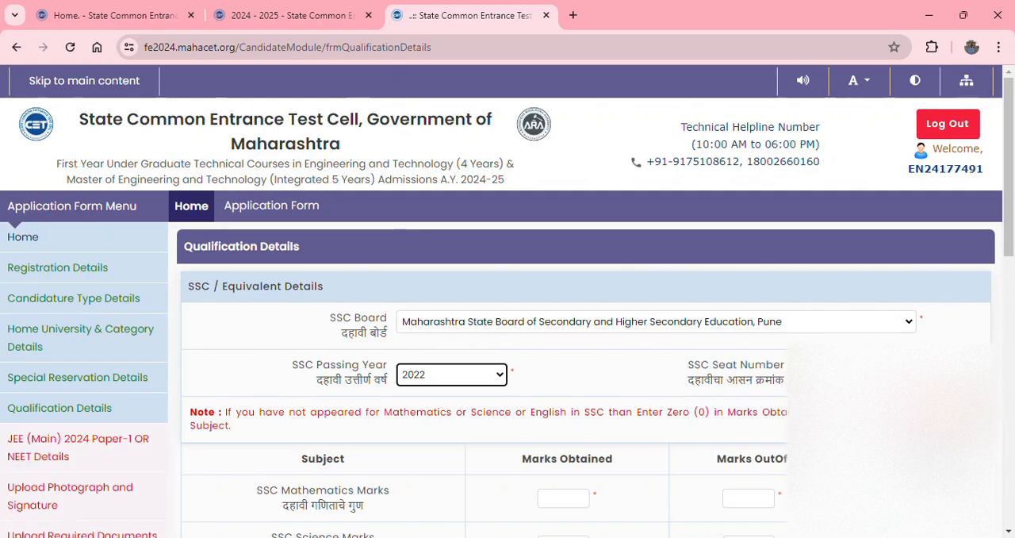
{"action": "left_click", "coordinate": [847, 374]}
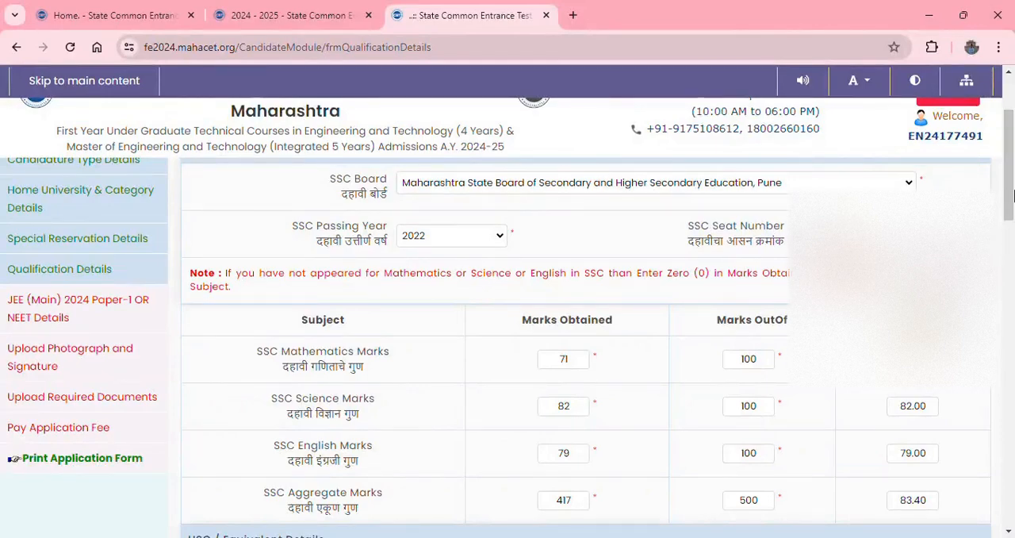
{"action": "scroll", "coordinate": [1013, 195], "scroll_direction": "down", "scroll_amount": 2}
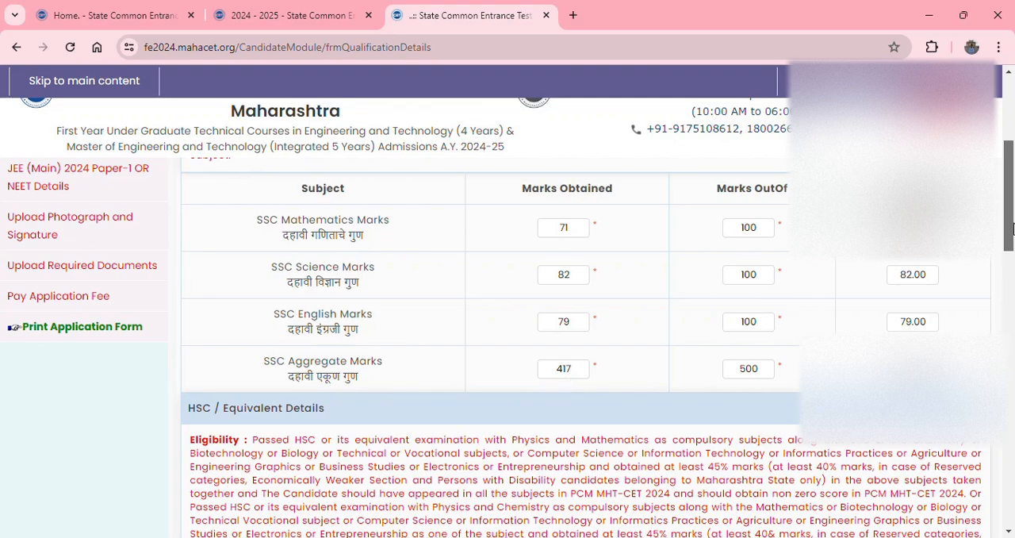
- Set the place of the HSC board to India and the HSC board to Maharashtra State Board of Secondary and Higher Secondary Education, Pune
{"action": "left_click_drag", "start_coordinate": [1009, 208], "coordinate": [1012, 315]}
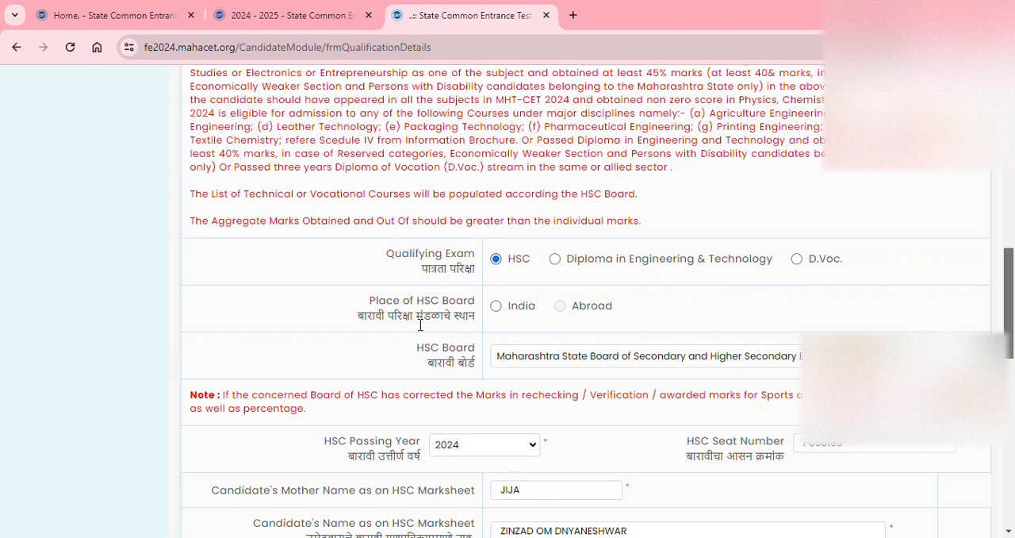
{"action": "left_click", "coordinate": [492, 309]}
{"action": "scroll", "coordinate": [307, 376], "scroll_direction": "up", "scroll_amount": 1}
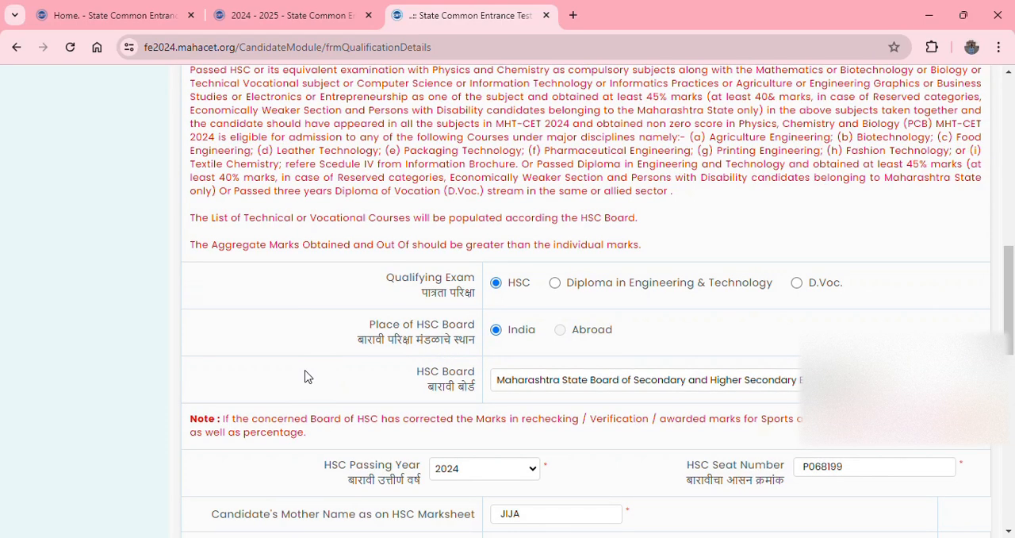
{"action": "scroll", "coordinate": [1013, 329], "scroll_direction": "down", "scroll_amount": 2}
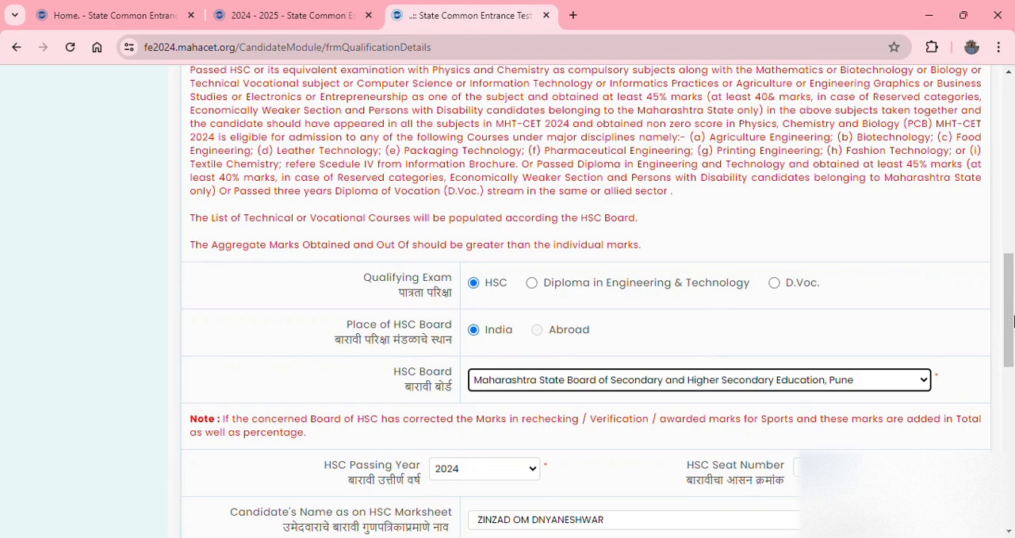
- Set the HSC passing year to 2024 and check the seat number and mother's name entered for the HSC marksheet
{"action": "left_click_drag", "start_coordinate": [1014, 321], "coordinate": [1013, 372]}
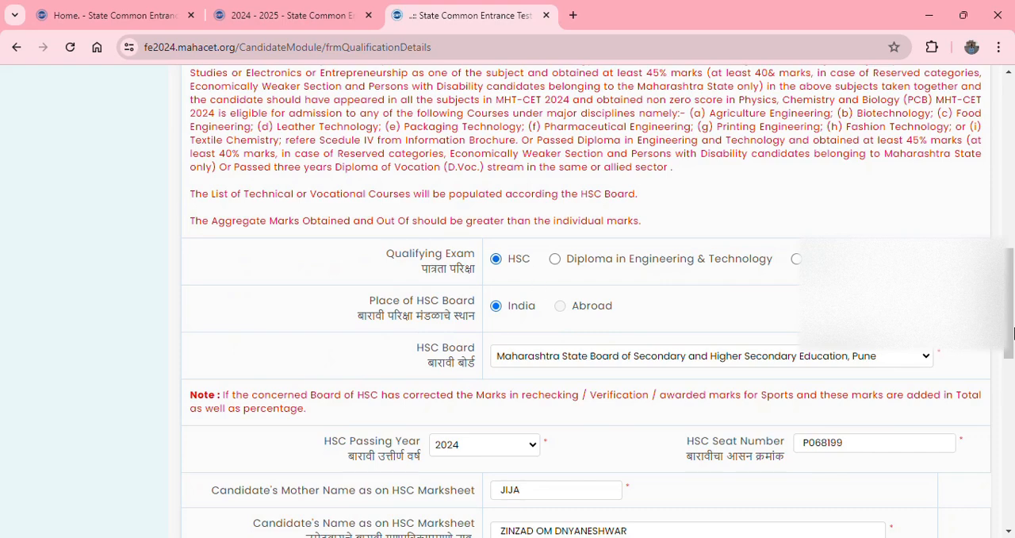
{"action": "left_click_drag", "start_coordinate": [1014, 333], "coordinate": [1014, 385]}
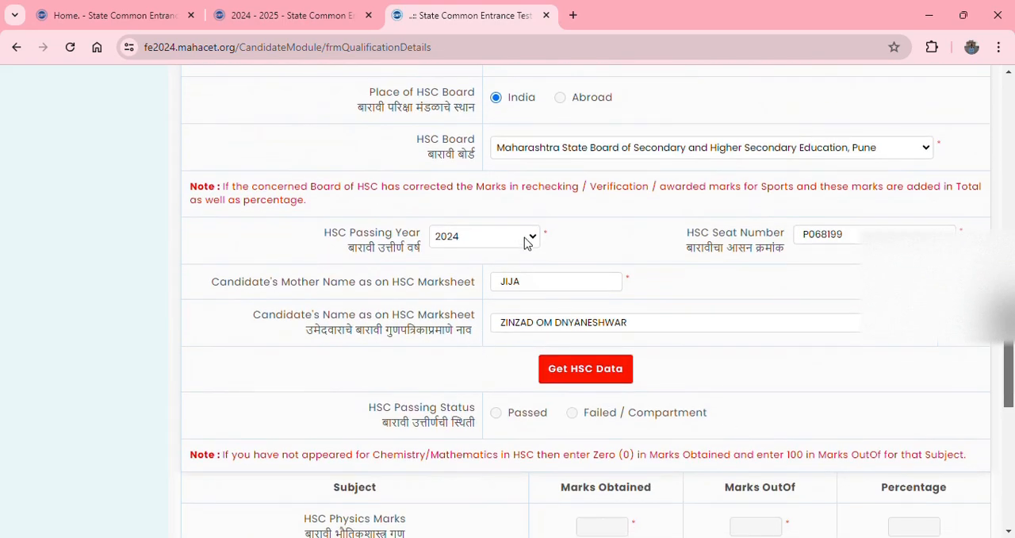
{"action": "left_click", "coordinate": [524, 238]}
{"action": "left_click", "coordinate": [465, 308]}
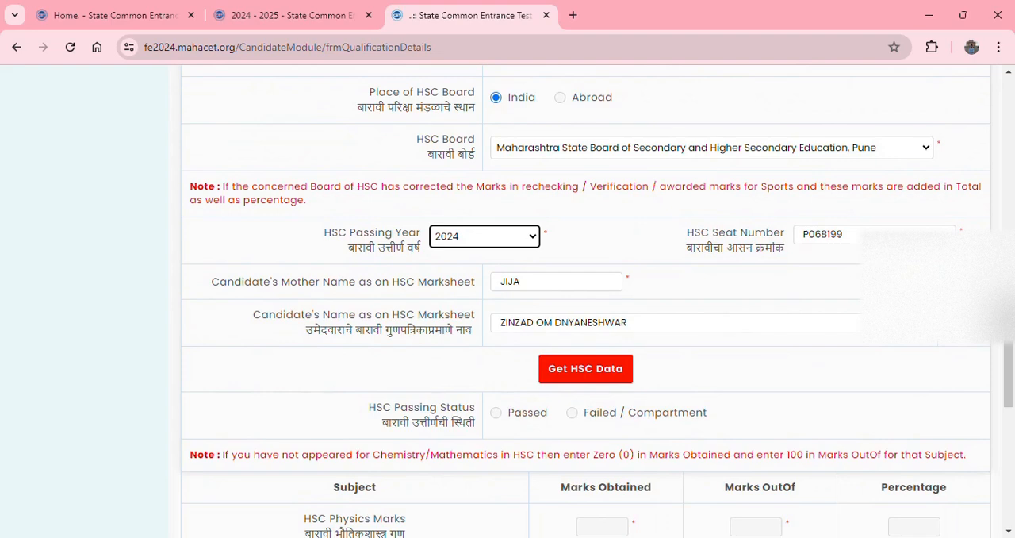
{"action": "left_click", "coordinate": [888, 235]}
{"action": "left_click_drag", "start_coordinate": [1013, 357], "coordinate": [1013, 390]}
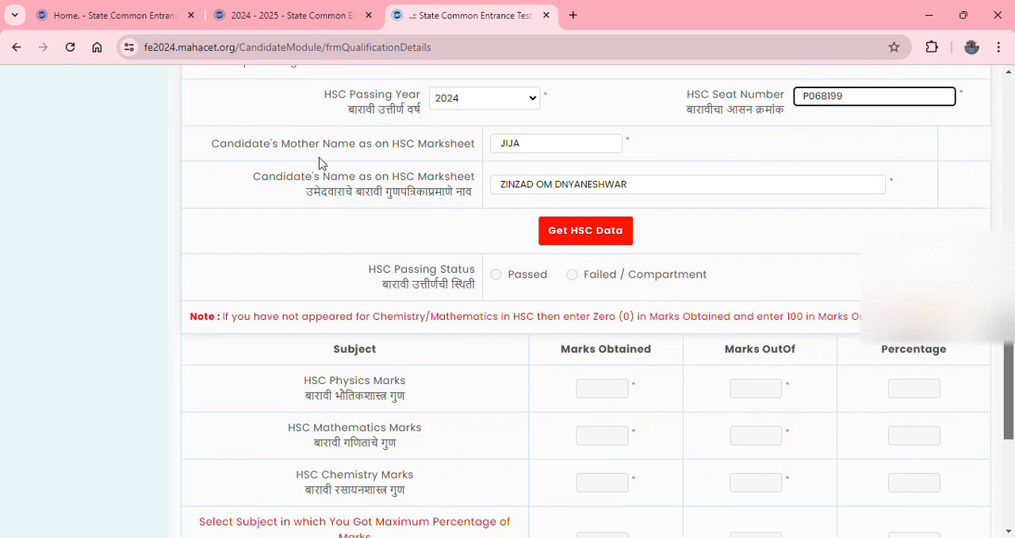
{"action": "left_click", "coordinate": [541, 150]}
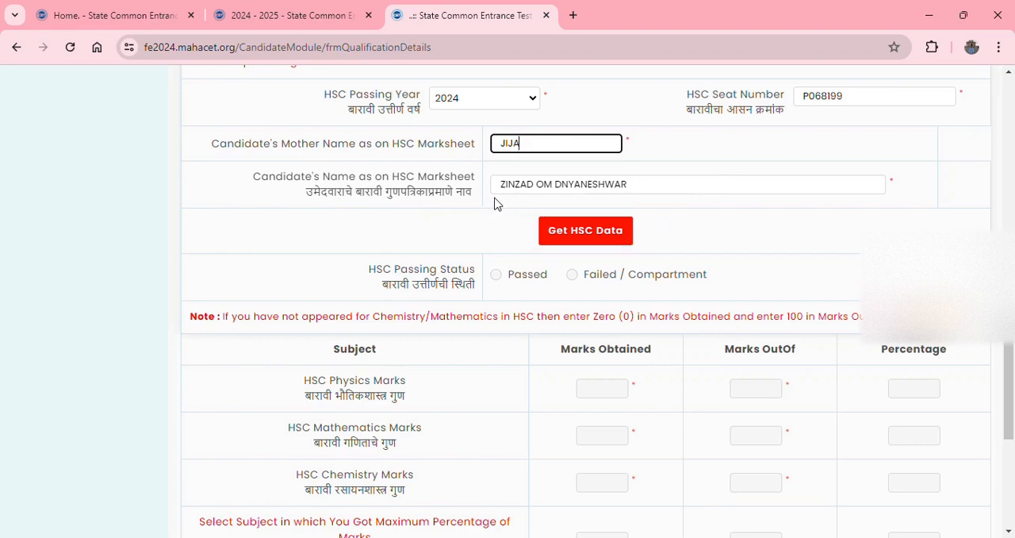
- Fetch the candidate's HSC data, review the subject marks, and save and proceed with the qualification details
{"action": "left_click", "coordinate": [585, 235]}
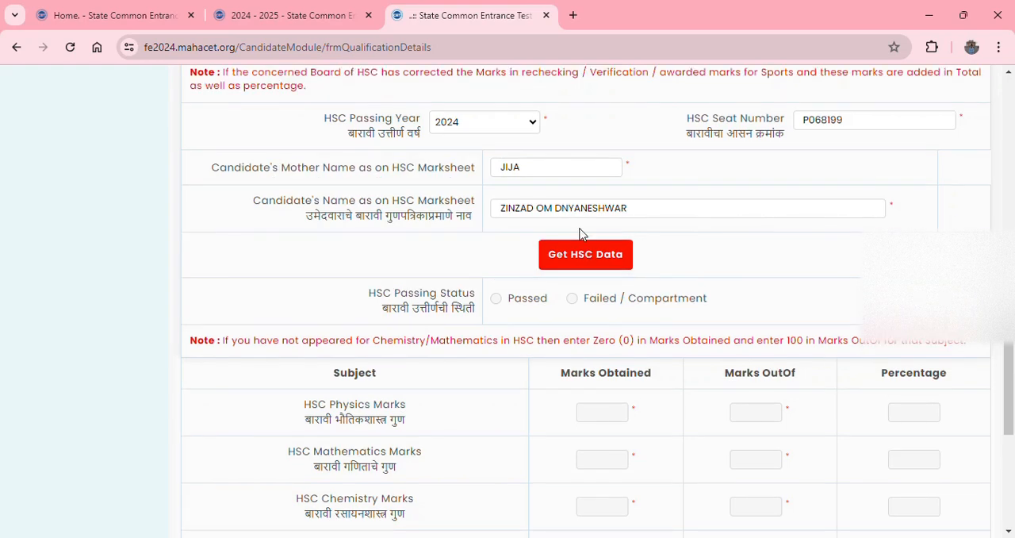
{"action": "left_click", "coordinate": [603, 263]}
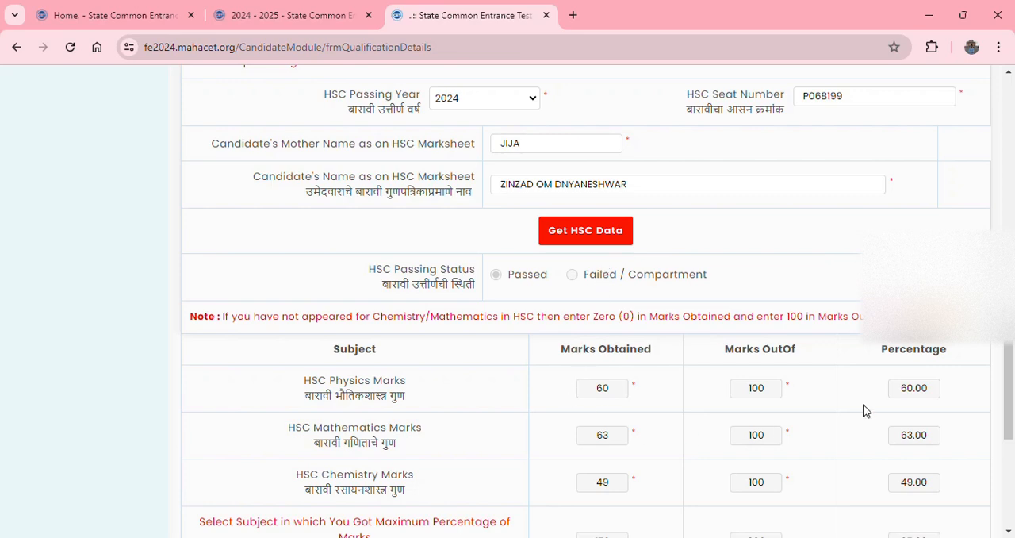
{"action": "scroll", "coordinate": [1012, 358], "scroll_direction": "down", "scroll_amount": 2}
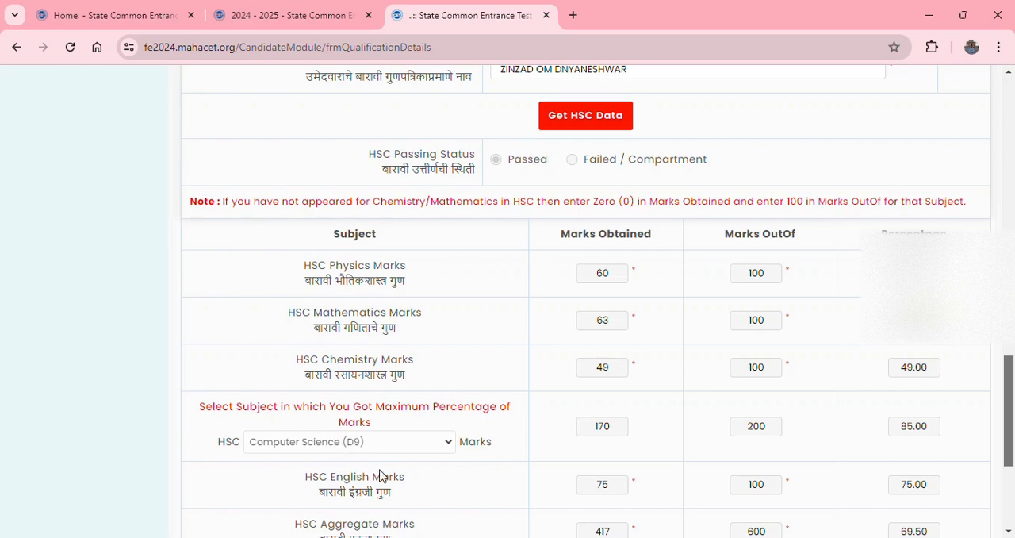
{"action": "scroll", "coordinate": [1014, 434], "scroll_direction": "down", "scroll_amount": 2}
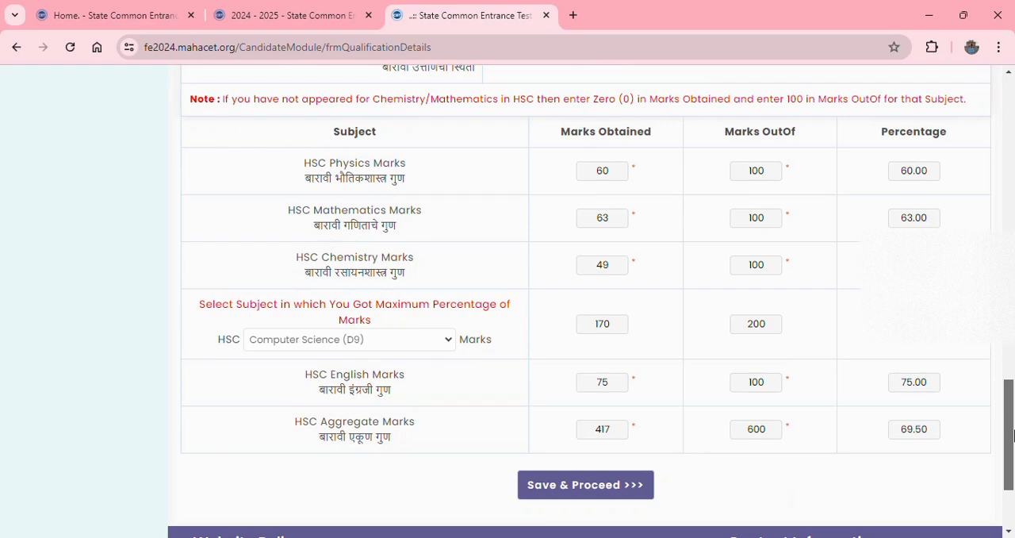
{"action": "left_click", "coordinate": [640, 487]}
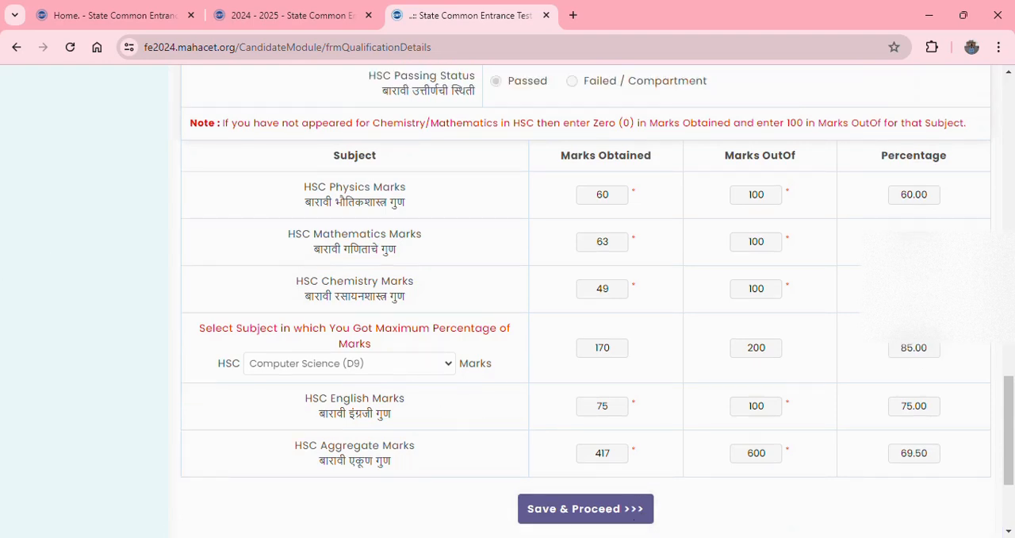
{"action": "left_click", "coordinate": [583, 512]}
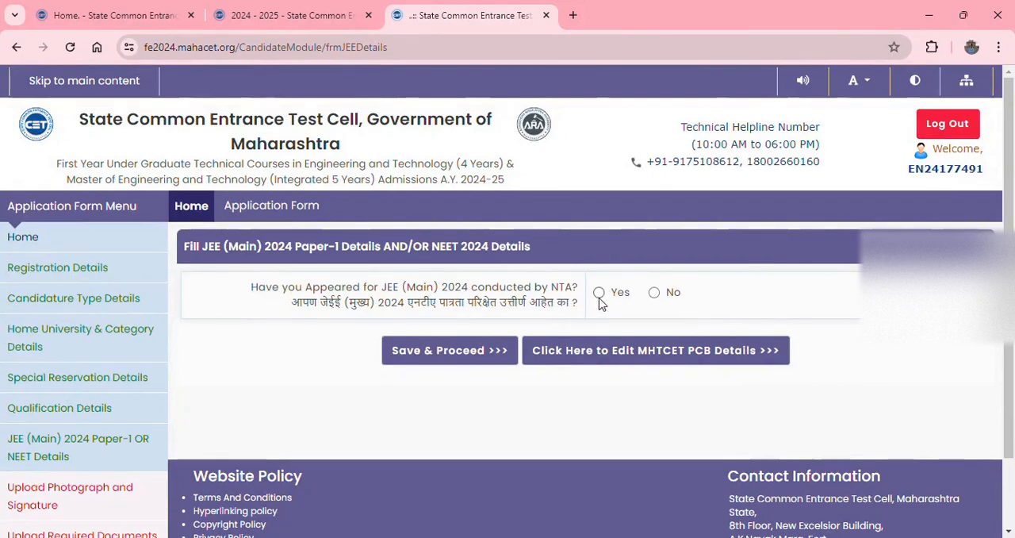
- Answer No to having appeared for JEE (Main) 2024 and NEET 2024, and save and proceed
{"action": "left_click", "coordinate": [653, 292]}
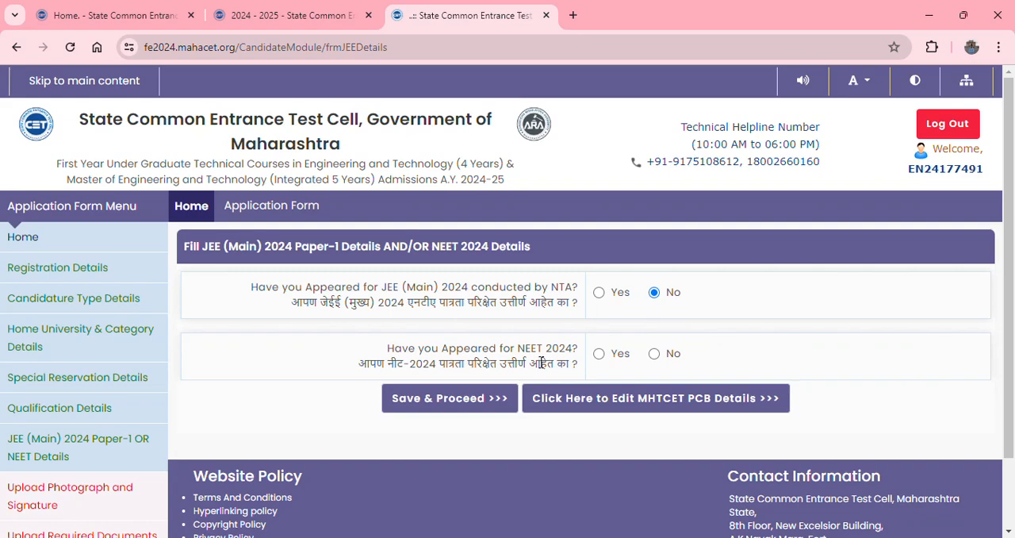
{"action": "left_click", "coordinate": [654, 354]}
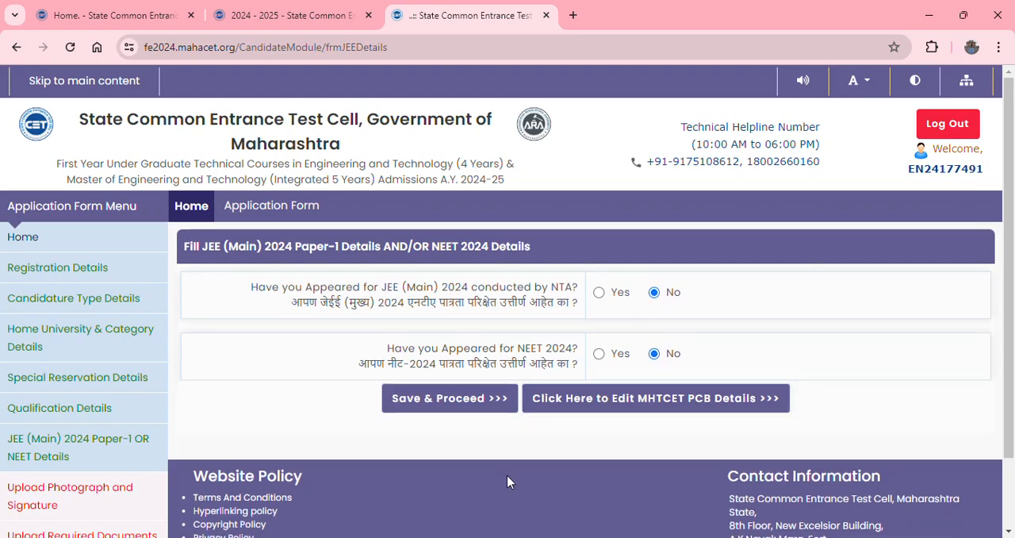
{"action": "left_click", "coordinate": [469, 402]}
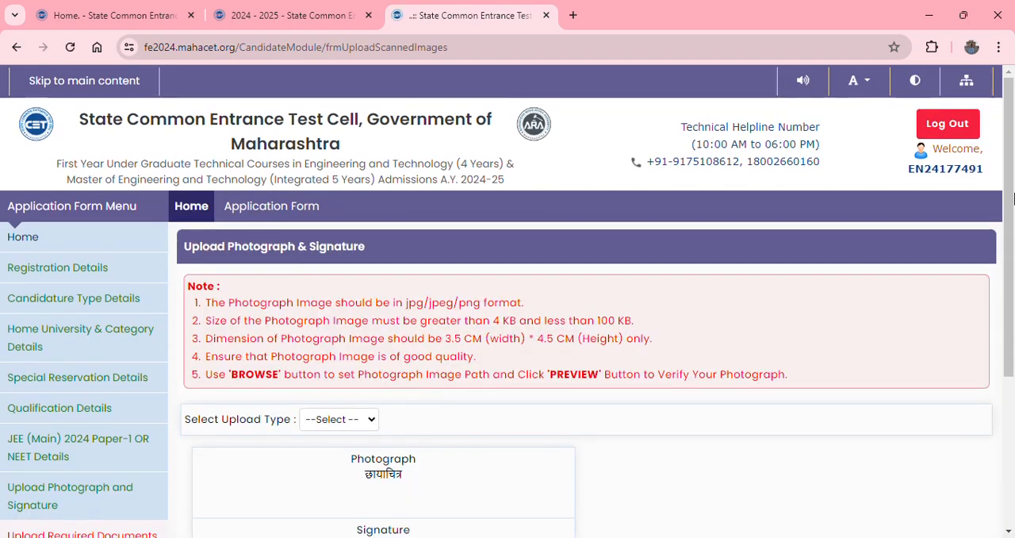
- Choose Photograph as the upload type, load the candidate's photo file and upload it
{"action": "scroll", "coordinate": [1012, 198], "scroll_direction": "down", "scroll_amount": 2}
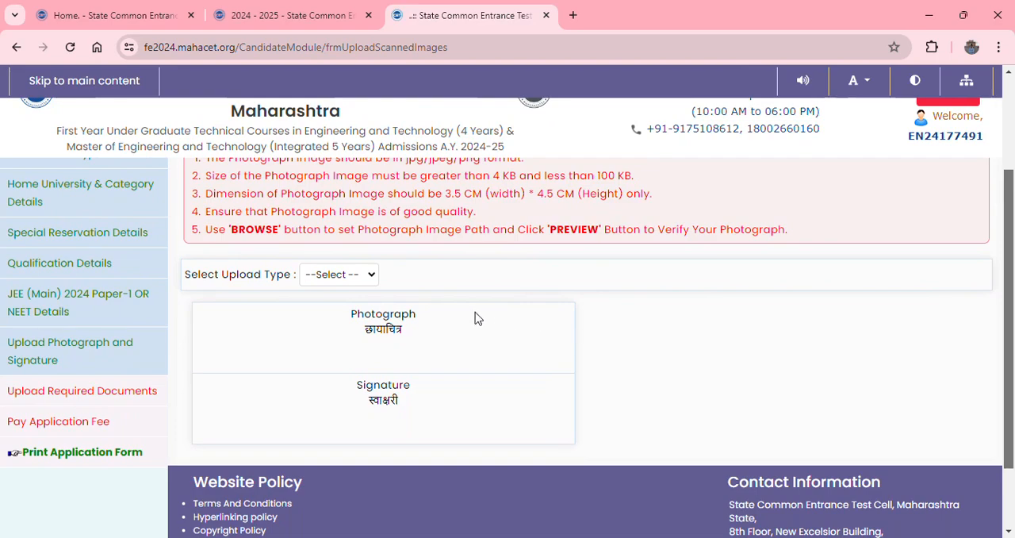
{"action": "scroll", "coordinate": [902, 306], "scroll_direction": "up", "scroll_amount": 1}
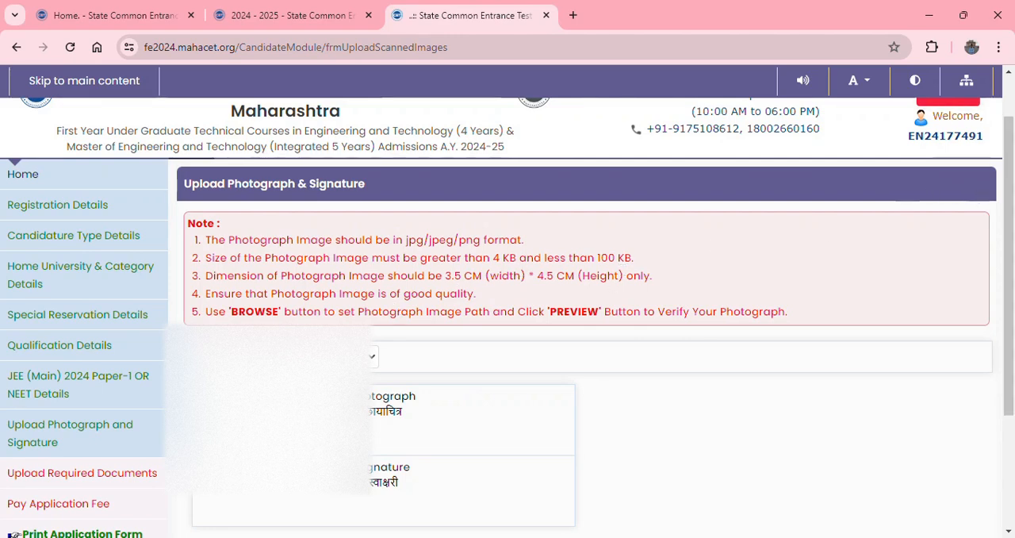
{"action": "left_click", "coordinate": [337, 358]}
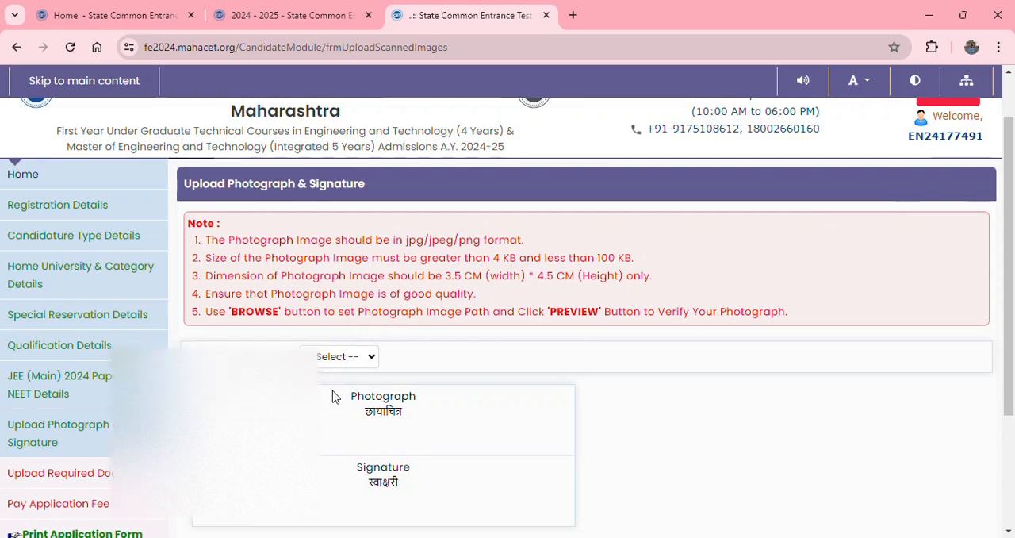
{"action": "left_click", "coordinate": [336, 394]}
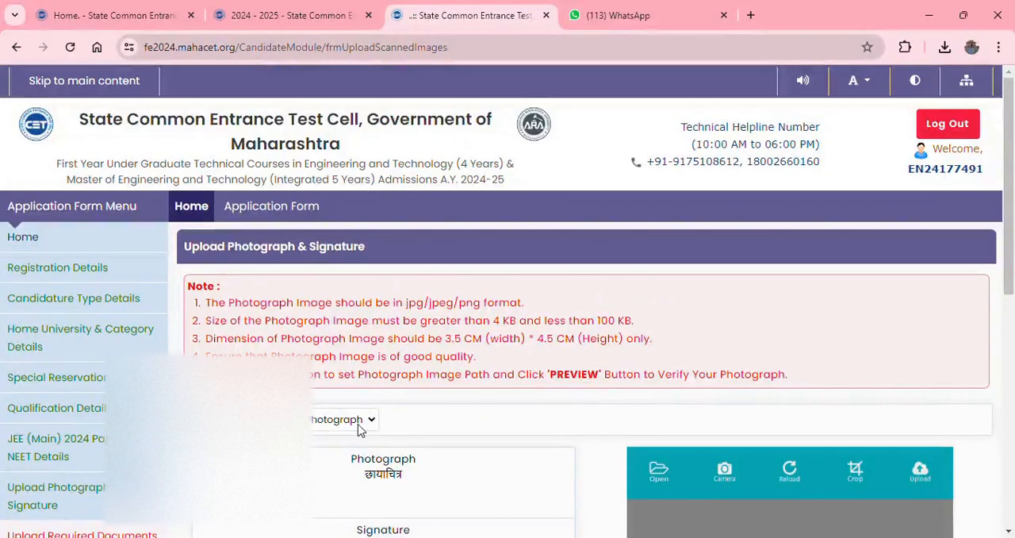
{"action": "left_click", "coordinate": [343, 452]}
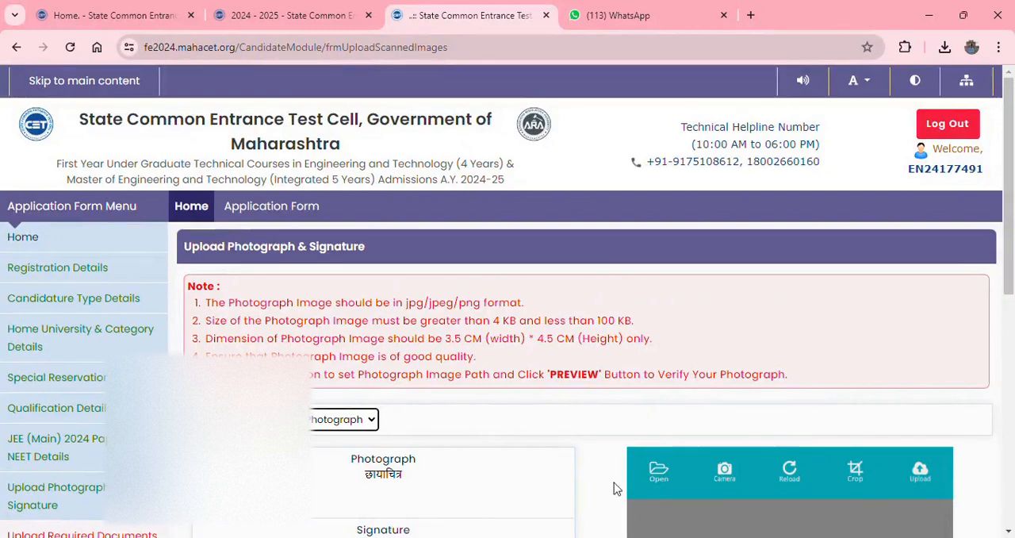
{"action": "left_click", "coordinate": [657, 482]}
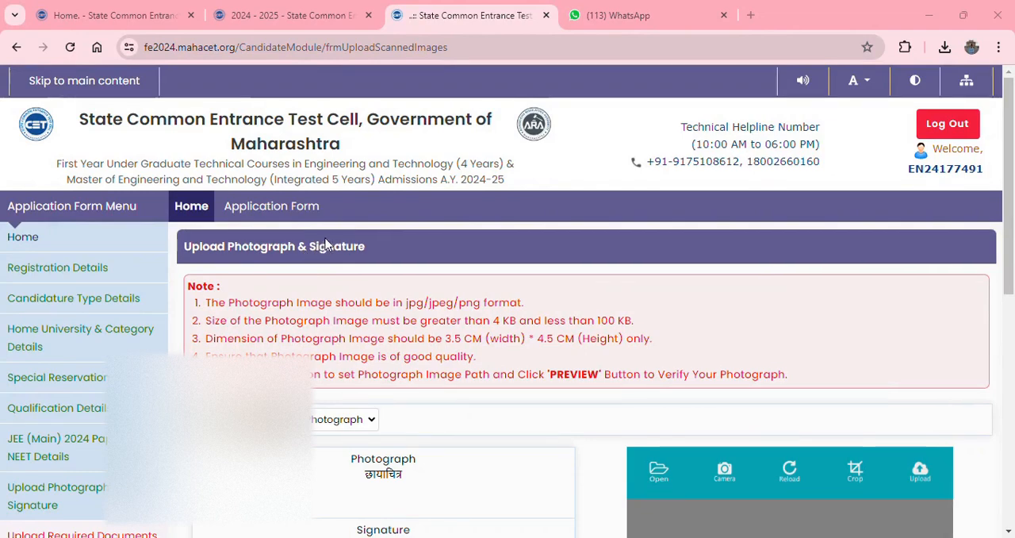
{"action": "left_click", "coordinate": [504, 415]}
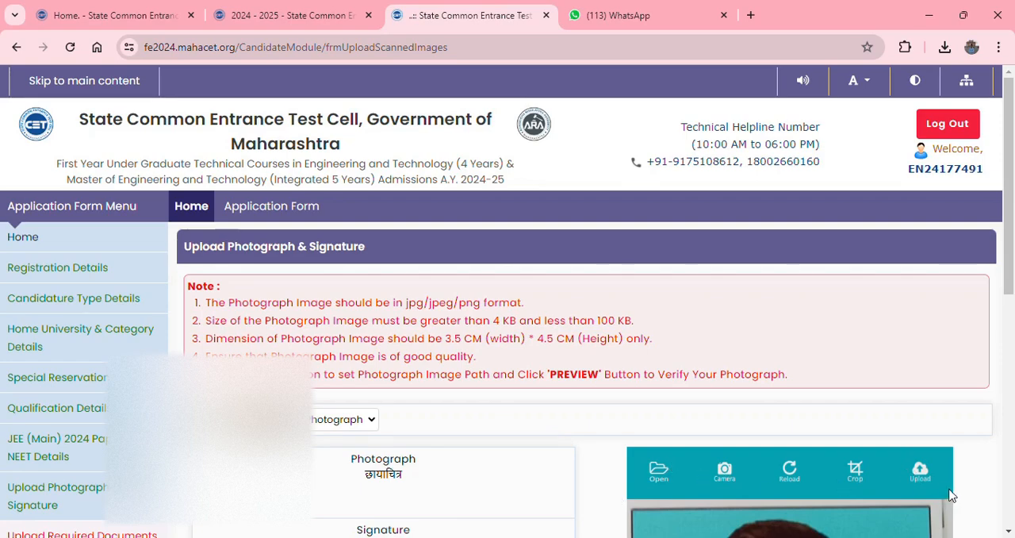
{"action": "left_click", "coordinate": [923, 474]}
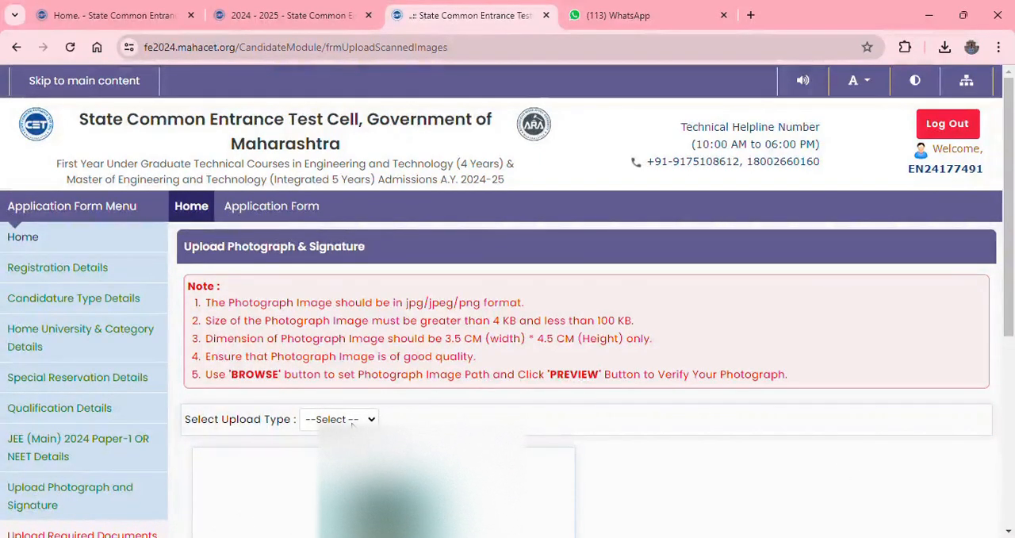
- Upload the candidate's signature image under the Signature upload type, and save and proceed
{"action": "left_click", "coordinate": [333, 466]}
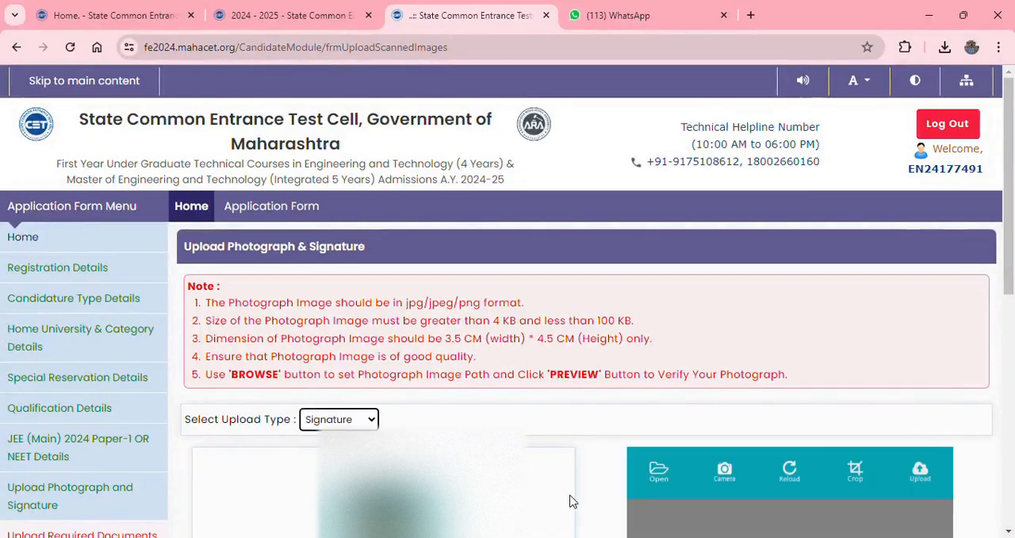
{"action": "left_click", "coordinate": [660, 474]}
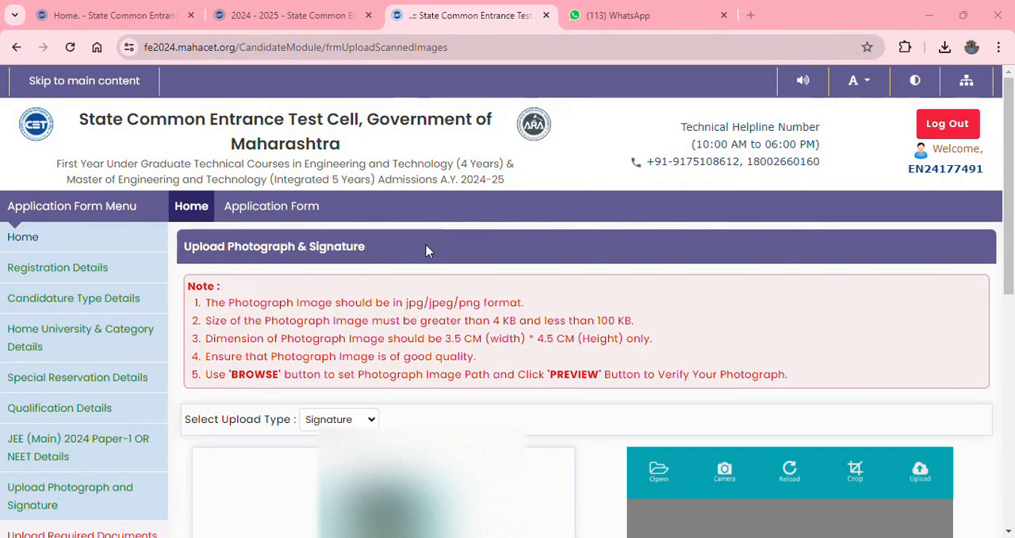
{"action": "left_click", "coordinate": [508, 417]}
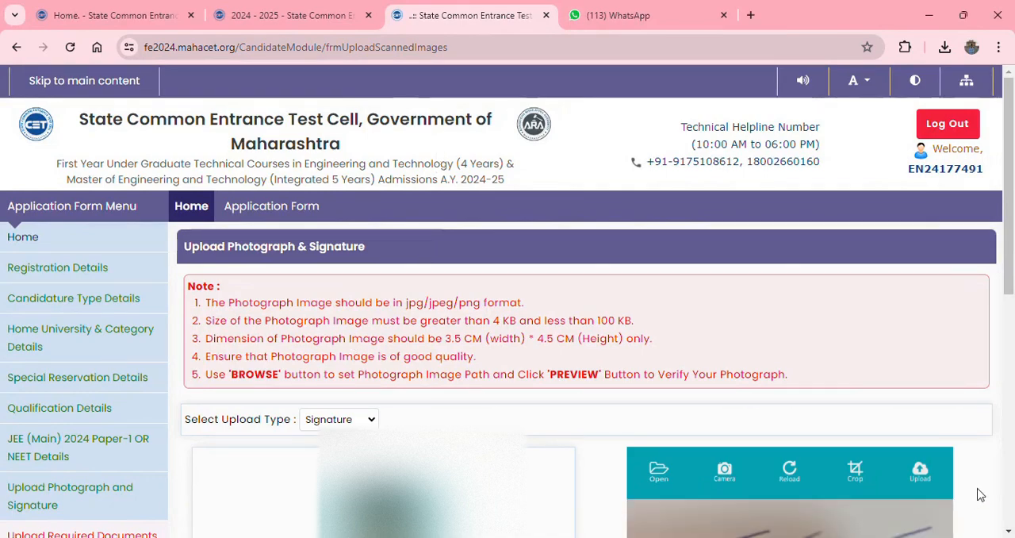
{"action": "left_click", "coordinate": [919, 474]}
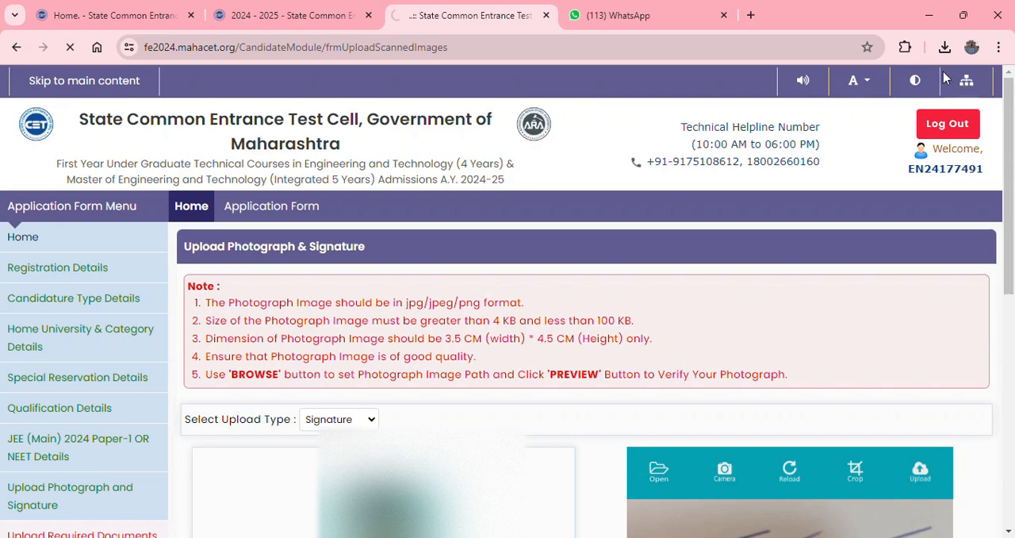
{"action": "scroll", "coordinate": [665, 426], "scroll_direction": "down", "scroll_amount": 5}
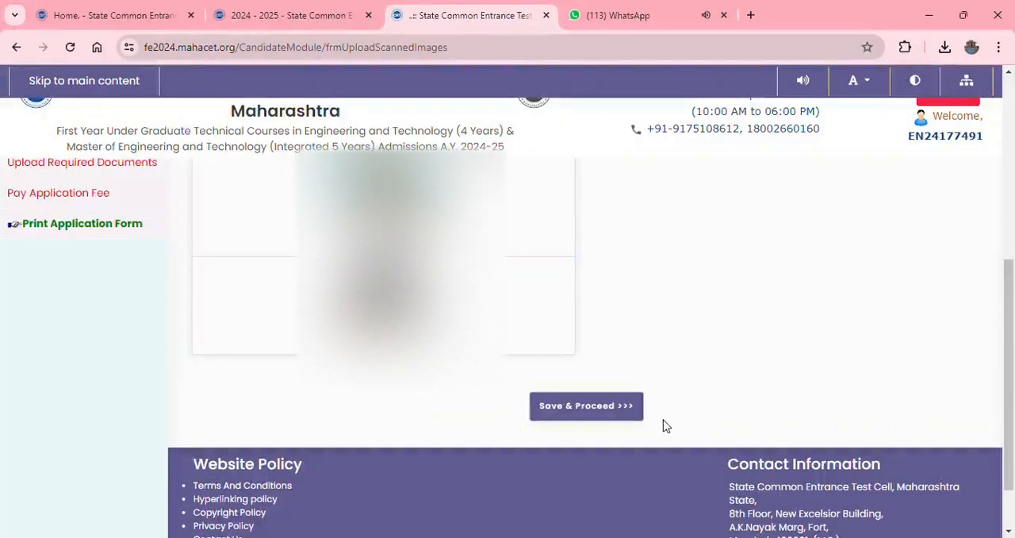
{"action": "left_click", "coordinate": [609, 416]}
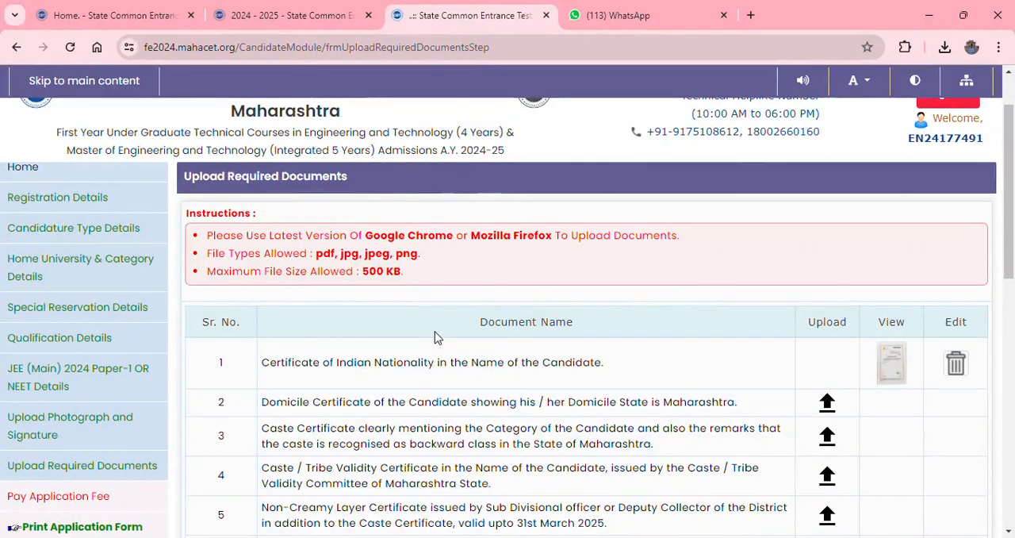
- Review the required documents list, open the domicile certificate upload and check the sample document for the barcode location
{"action": "scroll", "coordinate": [435, 338], "scroll_direction": "down", "scroll_amount": 2}
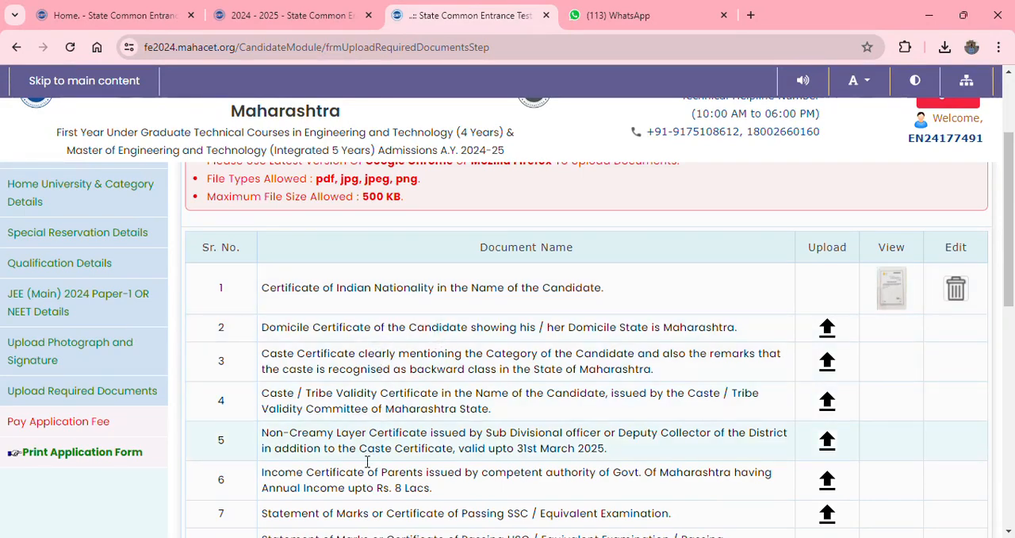
{"action": "scroll", "coordinate": [354, 474], "scroll_direction": "down", "scroll_amount": 1}
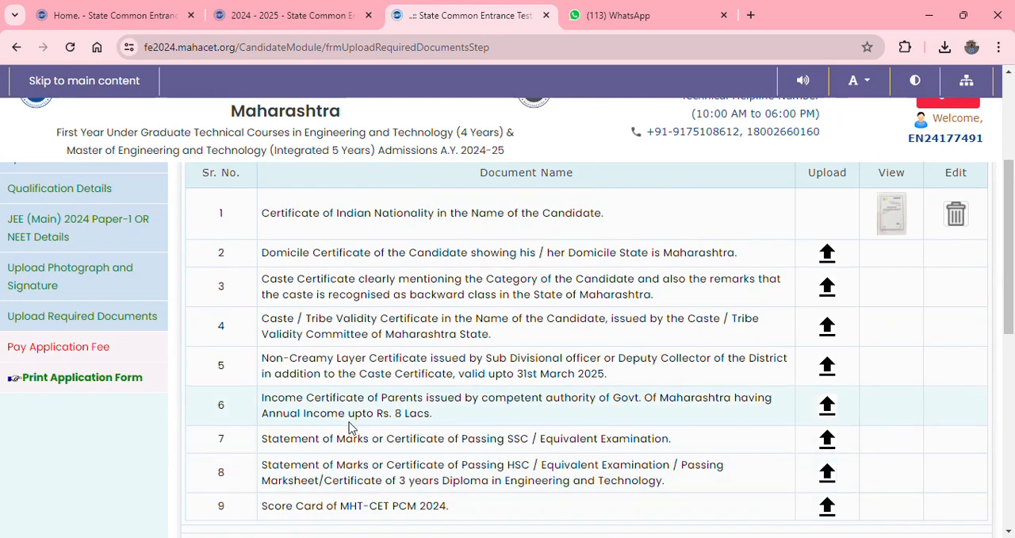
{"action": "scroll", "coordinate": [350, 425], "scroll_direction": "up", "scroll_amount": 1}
{"action": "scroll", "coordinate": [349, 429], "scroll_direction": "up", "scroll_amount": 1}
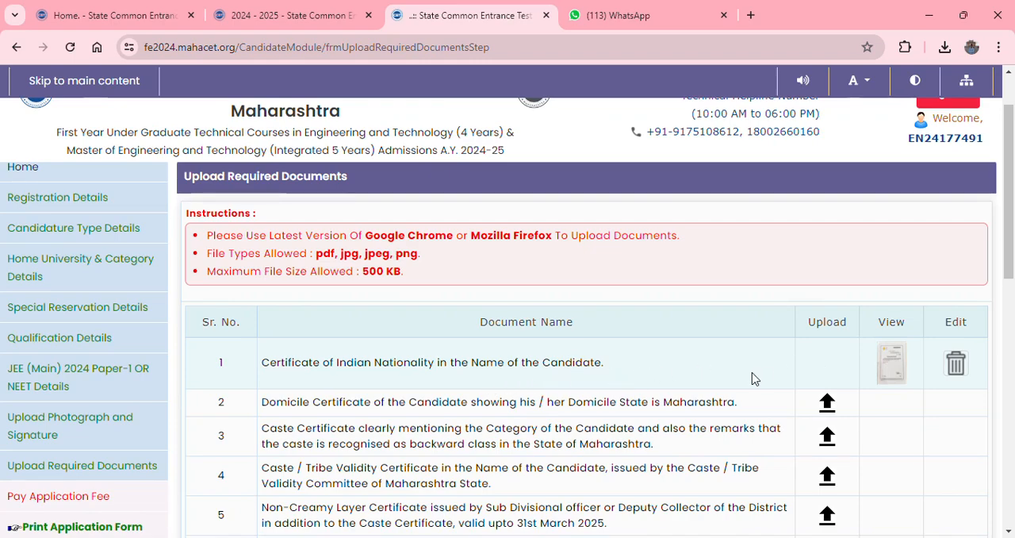
{"action": "left_click", "coordinate": [827, 402]}
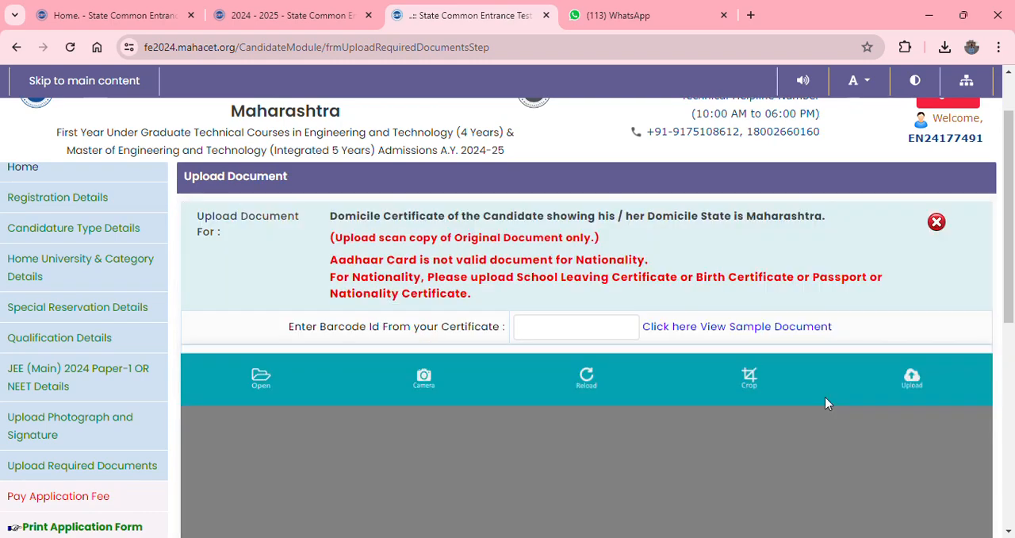
{"action": "left_click", "coordinate": [563, 329]}
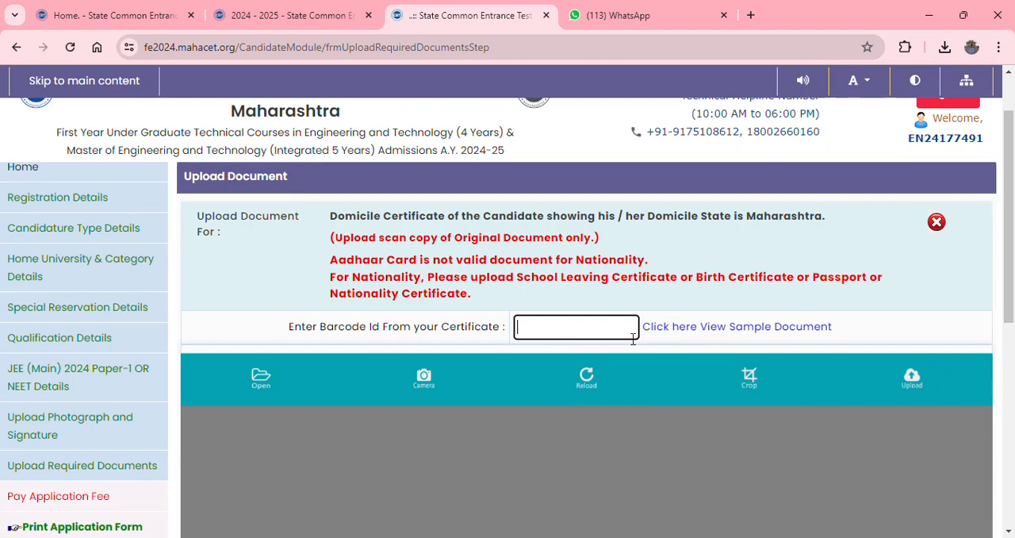
{"action": "left_click", "coordinate": [702, 336]}
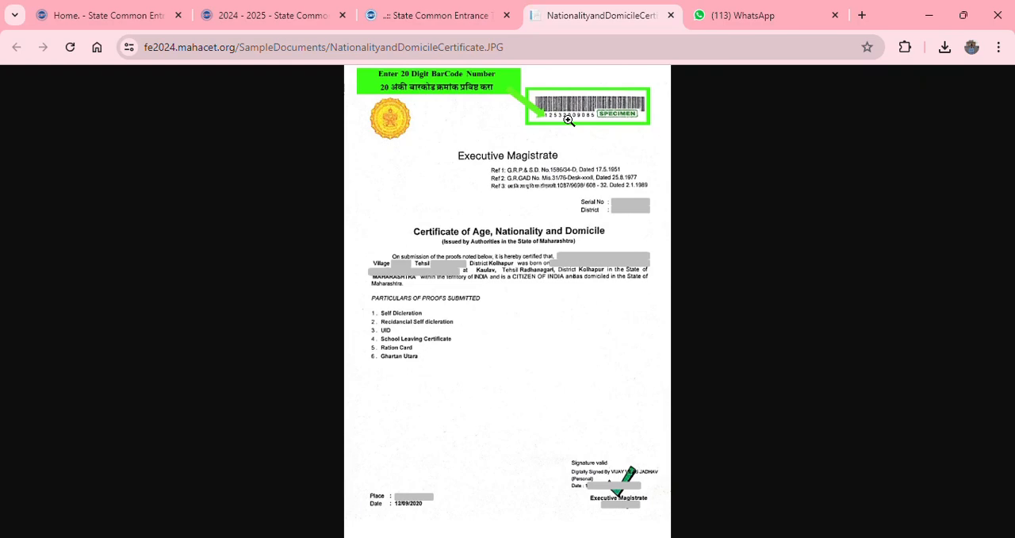
{"action": "left_click", "coordinate": [447, 15]}
- Enter the barcode ID from the candidate's domicile certificate
{"action": "left_click", "coordinate": [551, 334]}
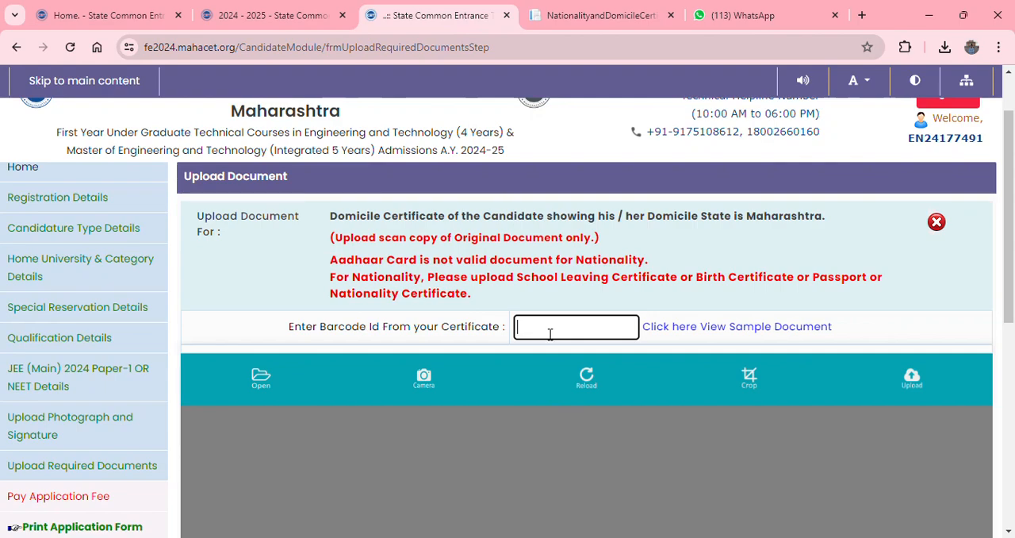
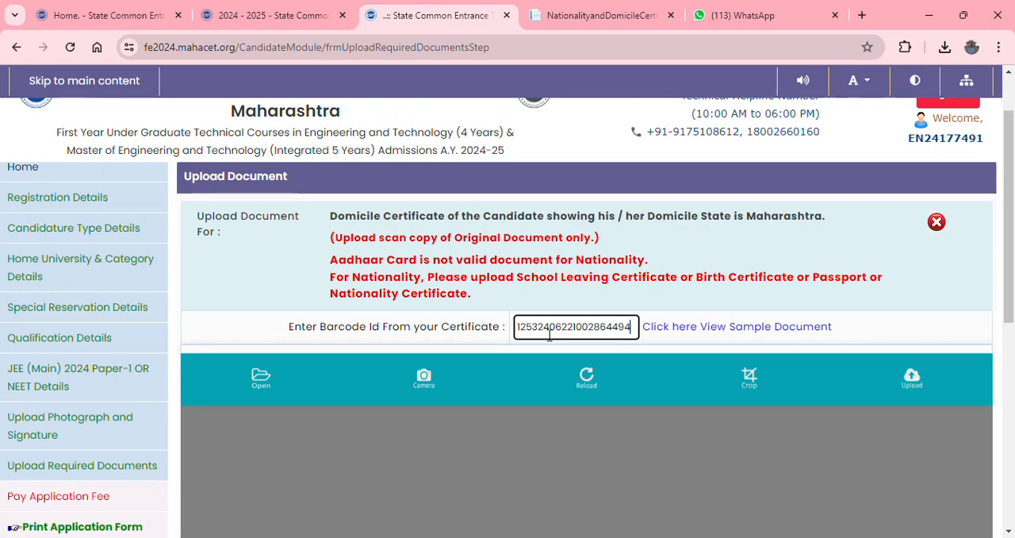
- Load the scanned domicile certificate image for upload and choose to wait for the page to respond
{"action": "left_click", "coordinate": [259, 383]}
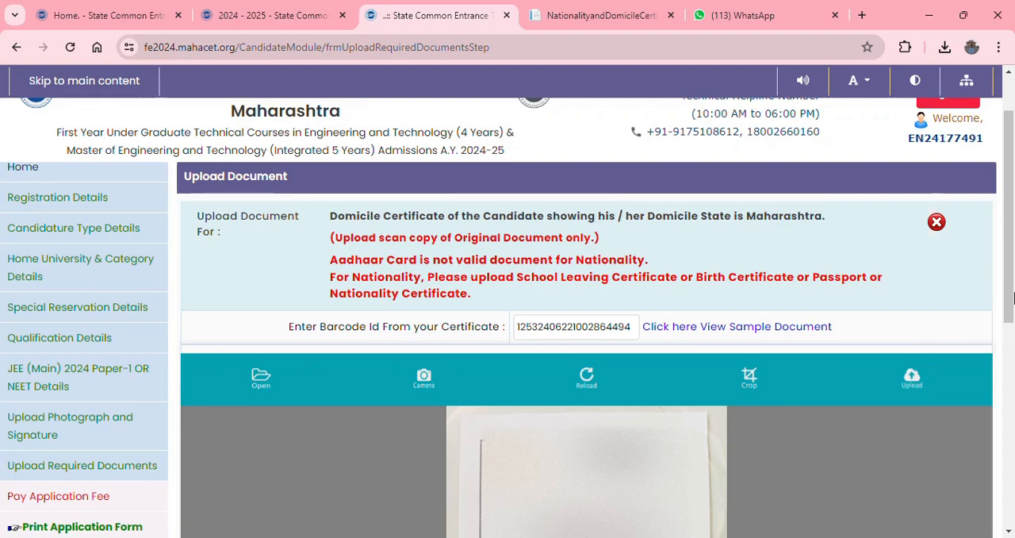
{"action": "left_click_drag", "start_coordinate": [1013, 295], "coordinate": [1012, 341]}
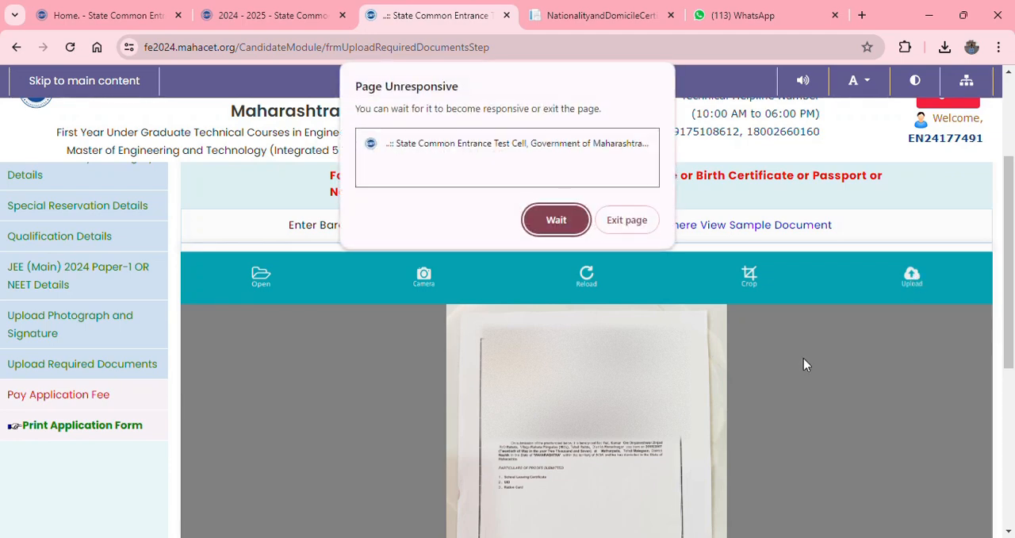
{"action": "left_click", "coordinate": [557, 214]}
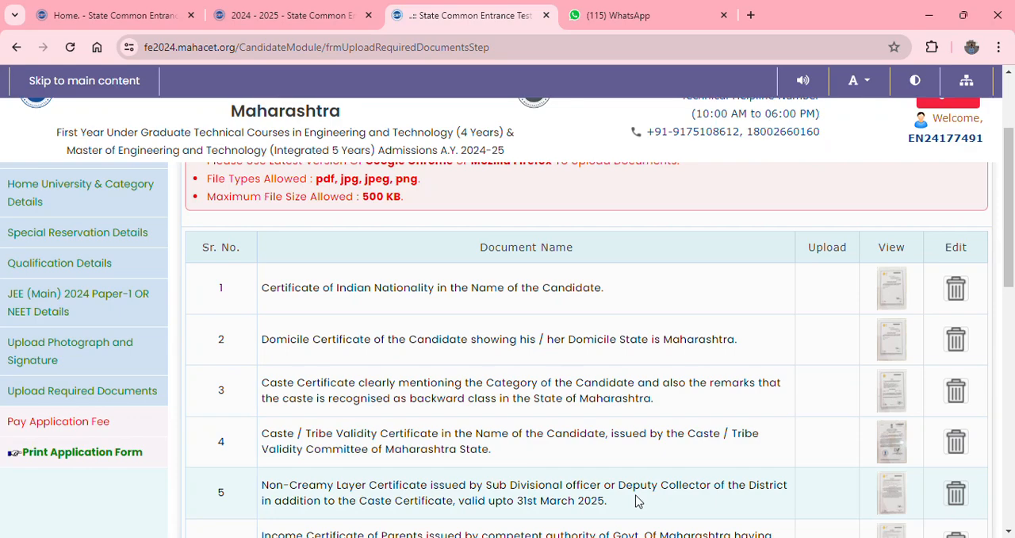
- Review all nine required document entries and view the uploaded certificate of Indian nationality
{"action": "scroll", "coordinate": [639, 501], "scroll_direction": "down", "scroll_amount": 2}
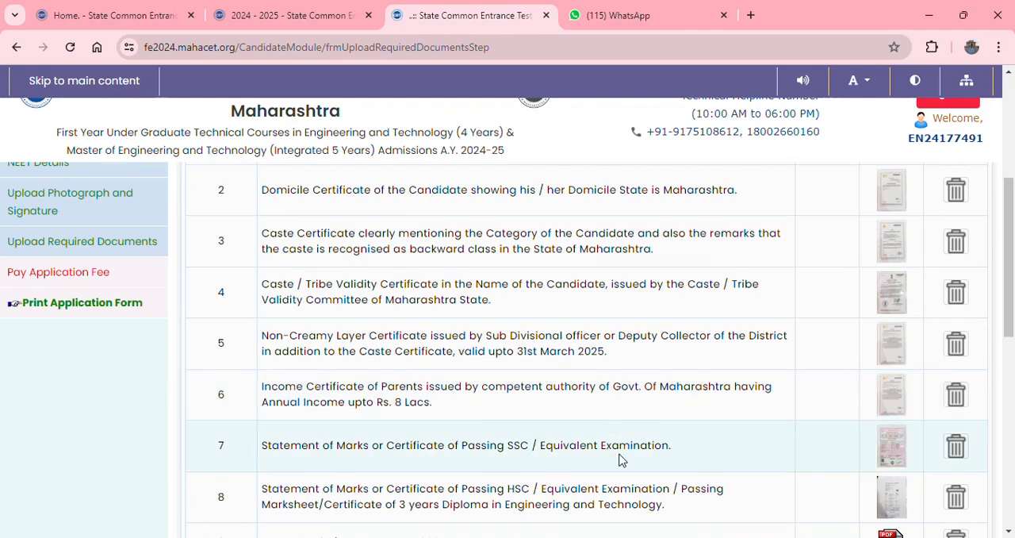
{"action": "scroll", "coordinate": [622, 461], "scroll_direction": "down", "scroll_amount": 1}
{"action": "scroll", "coordinate": [623, 462], "scroll_direction": "down", "scroll_amount": 2}
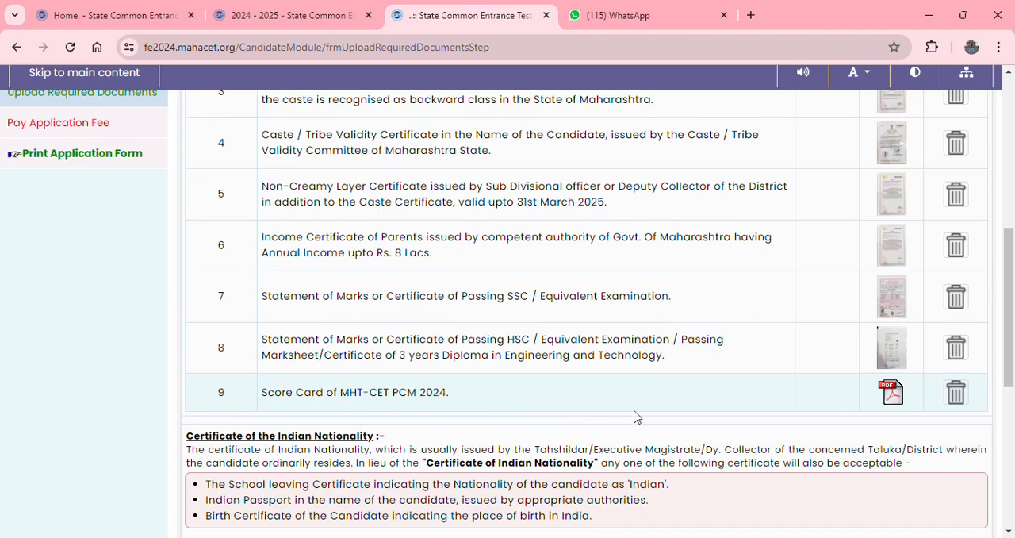
{"action": "scroll", "coordinate": [650, 414], "scroll_direction": "up", "scroll_amount": 2}
{"action": "scroll", "coordinate": [651, 414], "scroll_direction": "up", "scroll_amount": 2}
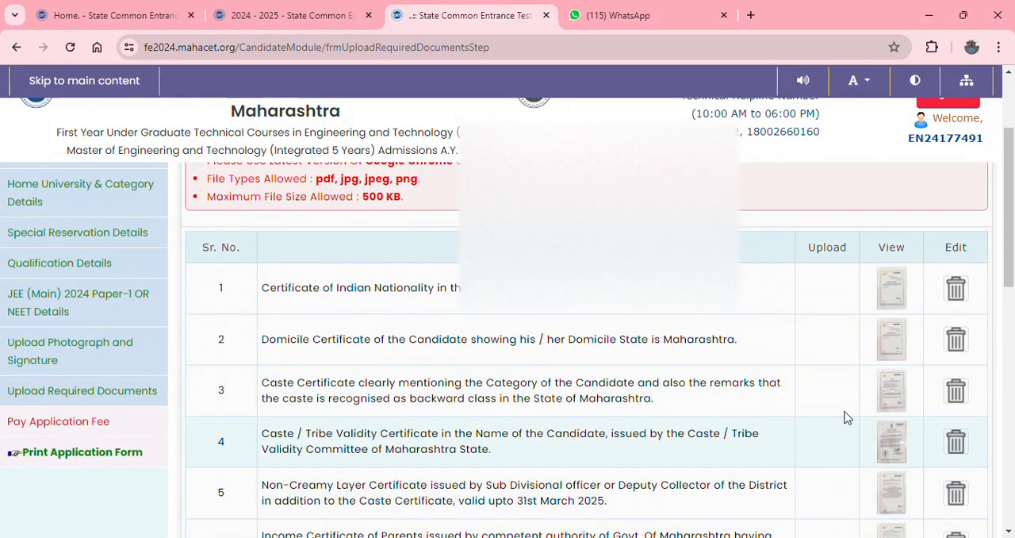
{"action": "left_click", "coordinate": [899, 298]}
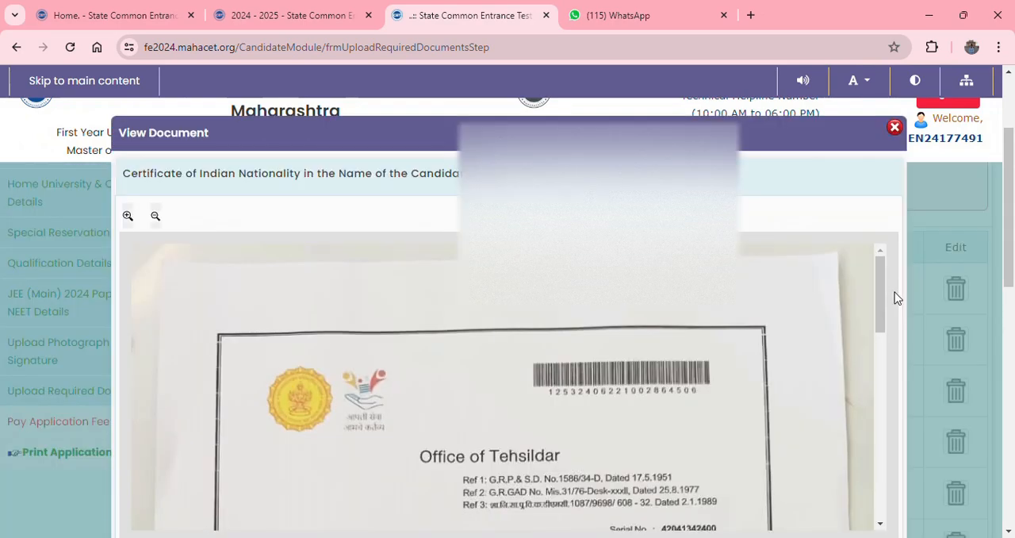
{"action": "mouse_move", "coordinate": [880, 286]}
{"action": "left_mouse_down"}
{"action": "mouse_move", "coordinate": [888, 465]}
{"action": "mouse_move", "coordinate": [901, 266]}
{"action": "left_mouse_up"}
{"action": "left_click", "coordinate": [895, 128]}
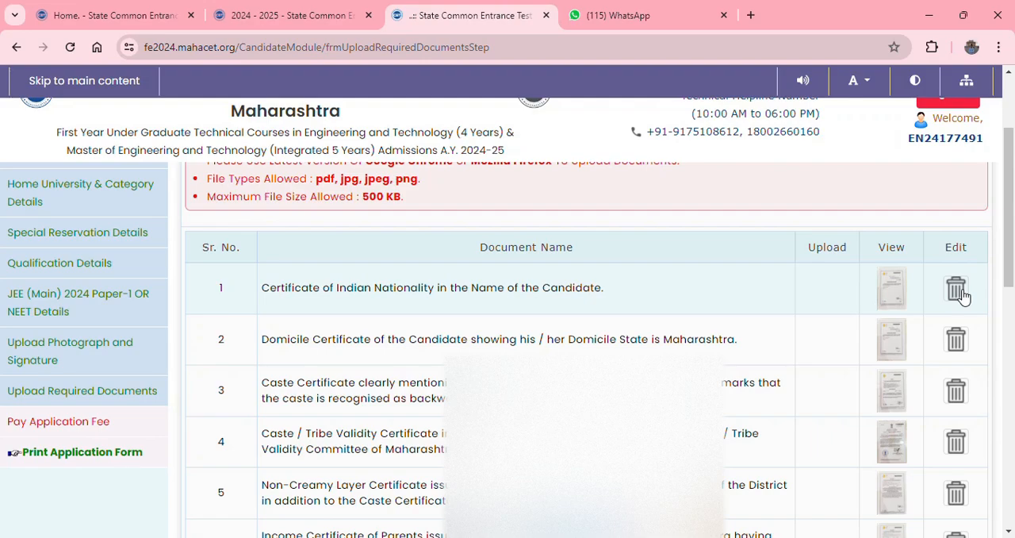
- Save and proceed with the required documents and the application fee details to reach the printable application form
{"action": "left_click_drag", "start_coordinate": [1012, 261], "coordinate": [1012, 467]}
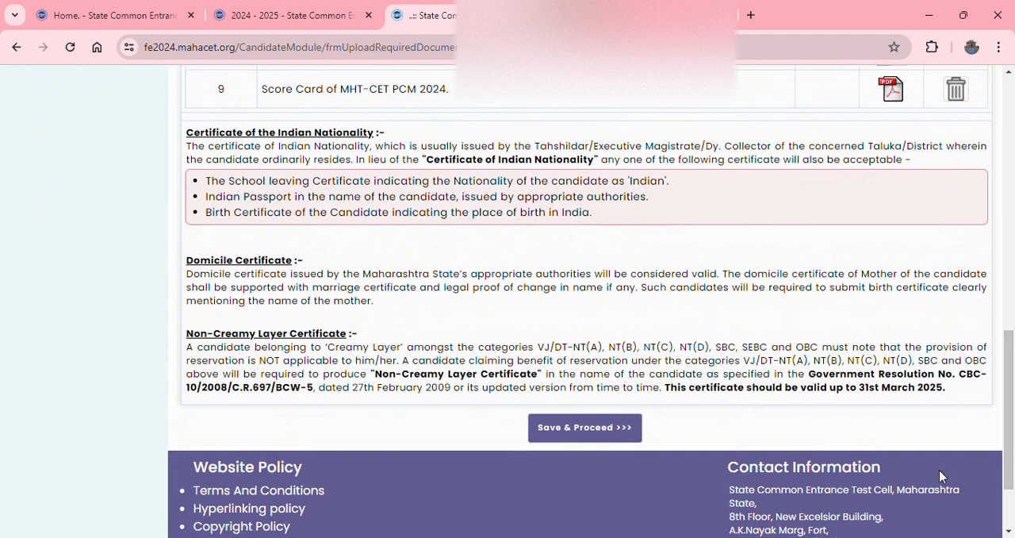
{"action": "left_click", "coordinate": [597, 433]}
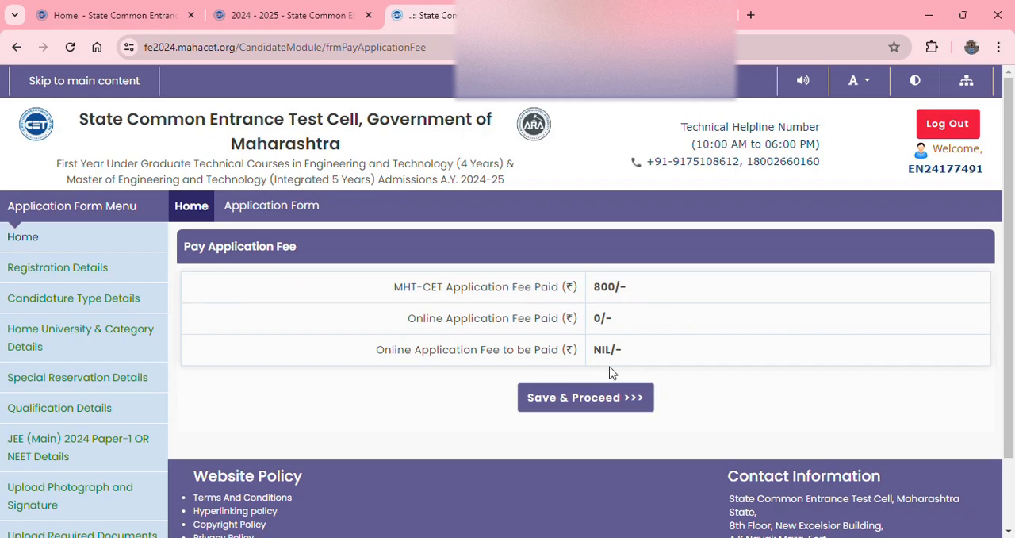
{"action": "left_click", "coordinate": [602, 399]}
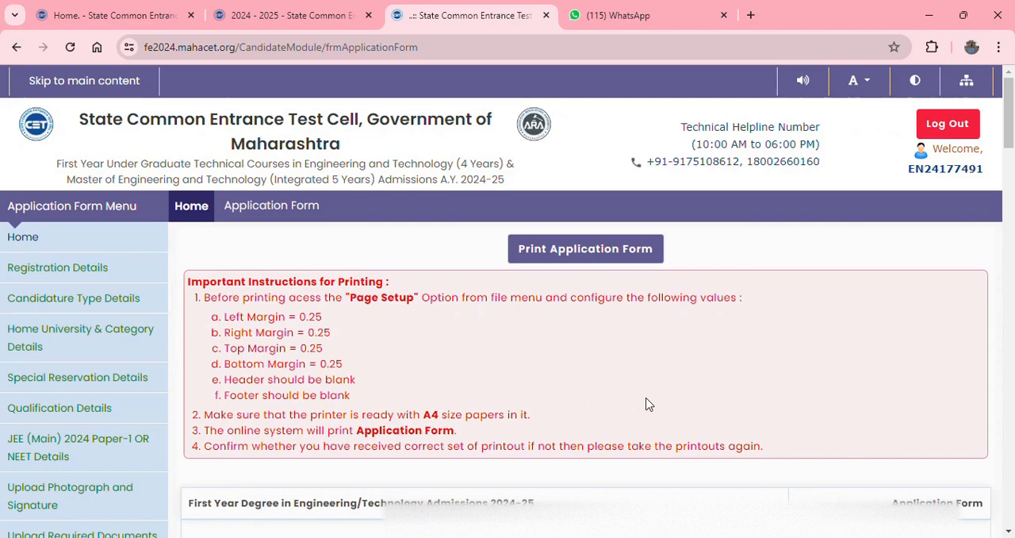
- Review the printable application form through the declaration and the list of documents required for verification at the scrutiny center
{"action": "scroll", "coordinate": [647, 404], "scroll_direction": "down", "scroll_amount": 7}
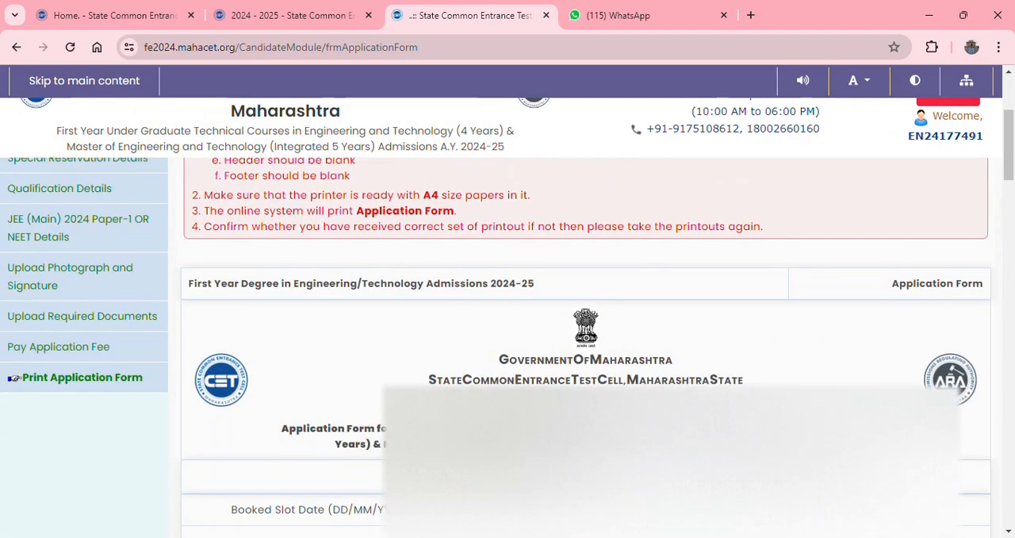
{"action": "scroll", "coordinate": [648, 405], "scroll_direction": "down", "scroll_amount": 11}
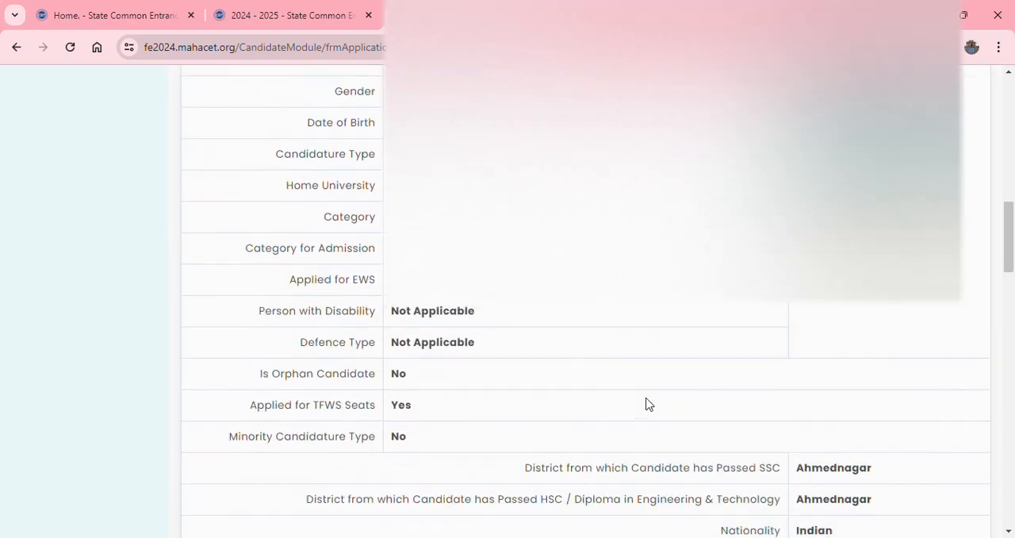
{"action": "scroll", "coordinate": [646, 405], "scroll_direction": "down", "scroll_amount": 12}
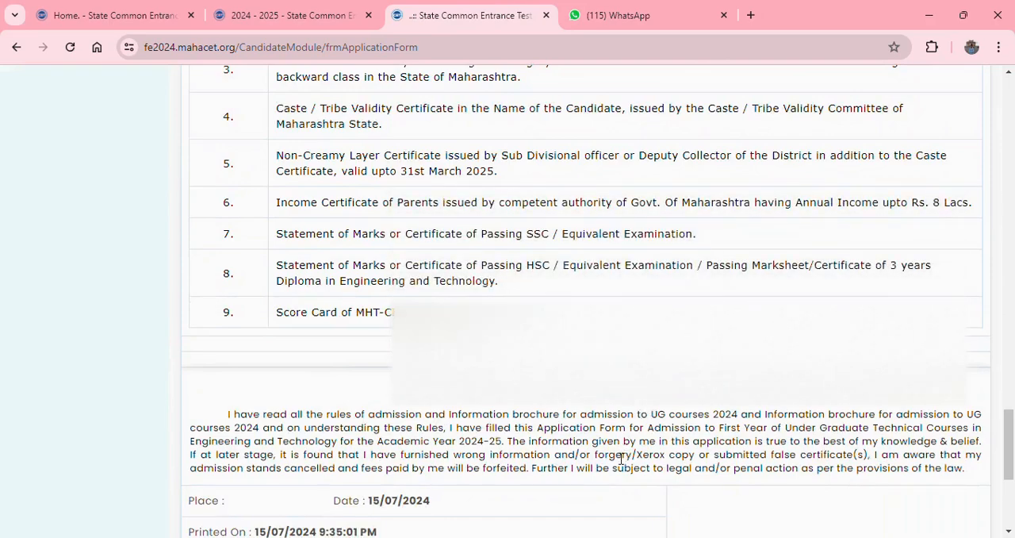
{"action": "scroll", "coordinate": [619, 456], "scroll_direction": "down", "scroll_amount": 4}
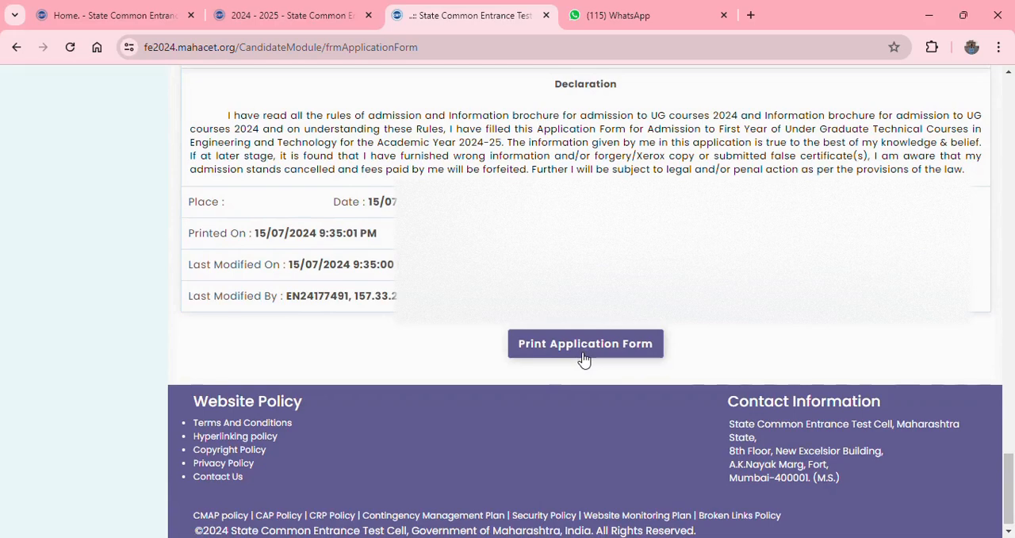
{"action": "scroll", "coordinate": [584, 360], "scroll_direction": "up", "scroll_amount": 3}
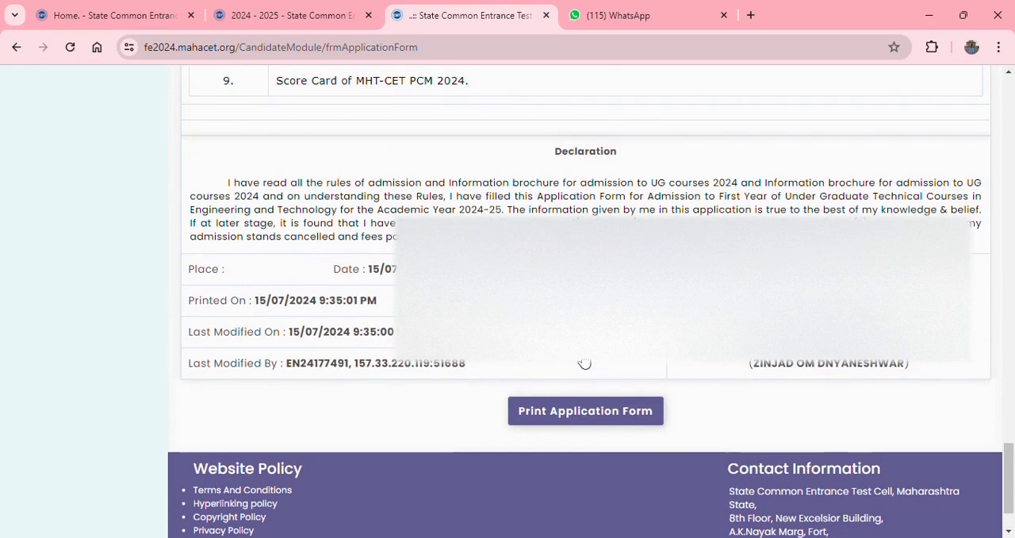
{"action": "scroll", "coordinate": [585, 359], "scroll_direction": "up", "scroll_amount": 1}
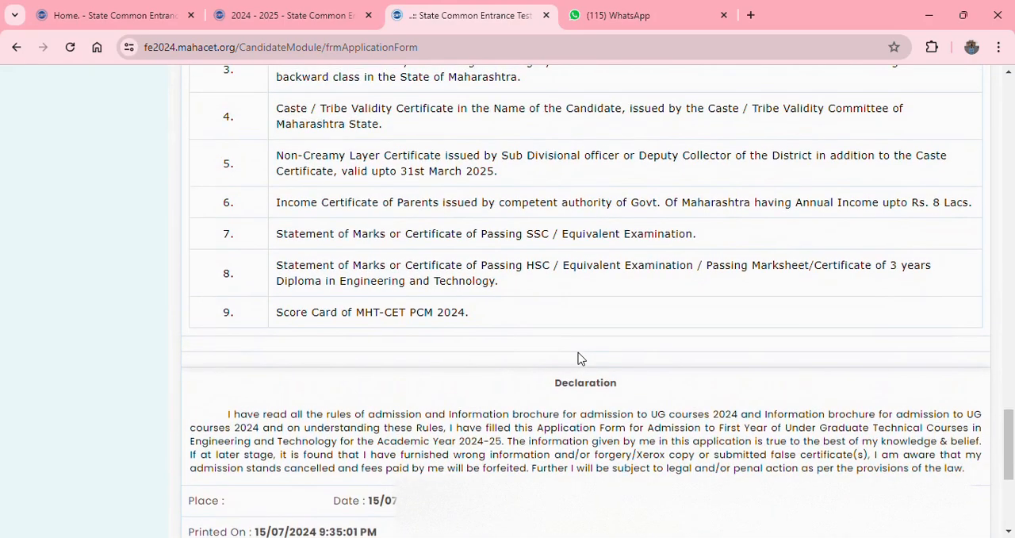
{"action": "scroll", "coordinate": [578, 359], "scroll_direction": "up", "scroll_amount": 2}
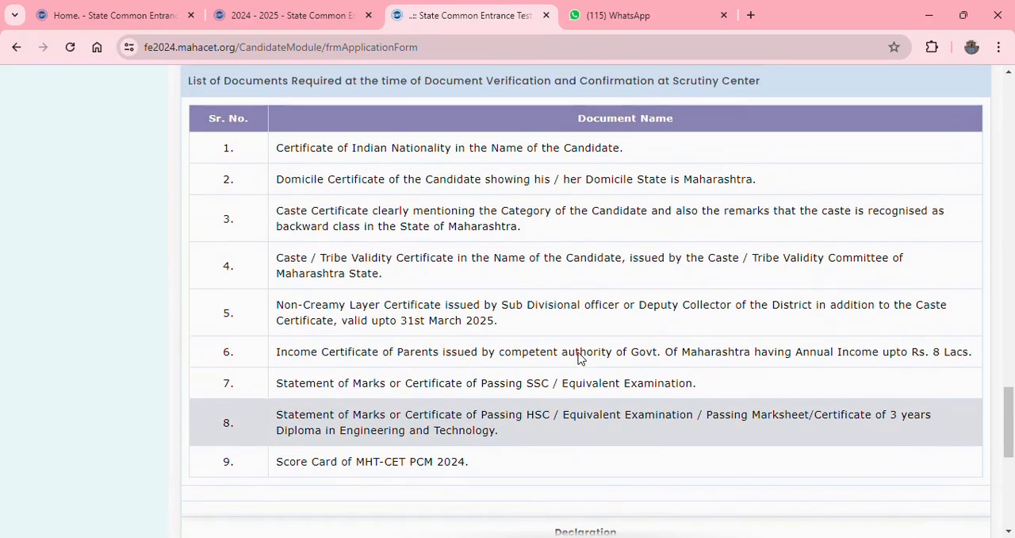